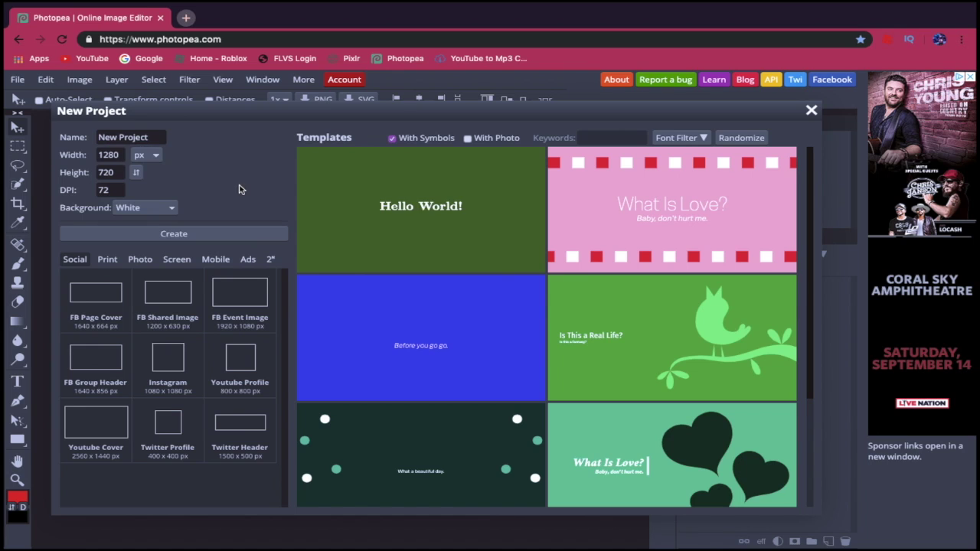
# - Create a new project named THUMBNAIL with a transparent background
pyautogui.doubleClick(149, 137)
pyautogui.moveTo(150, 137); pyautogui.dragTo(117, 137)
pyautogui.write('THUMBNAIL')
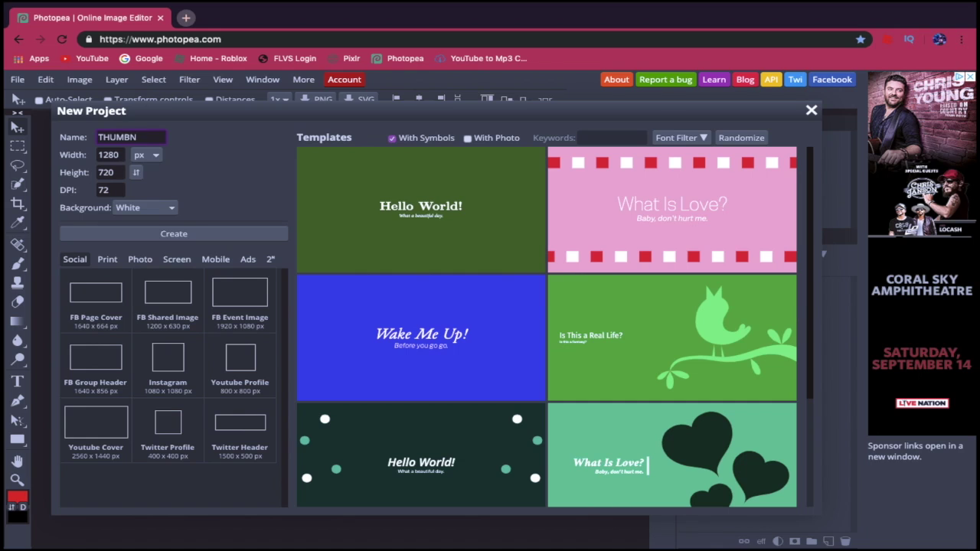
pyautogui.click(144, 208)
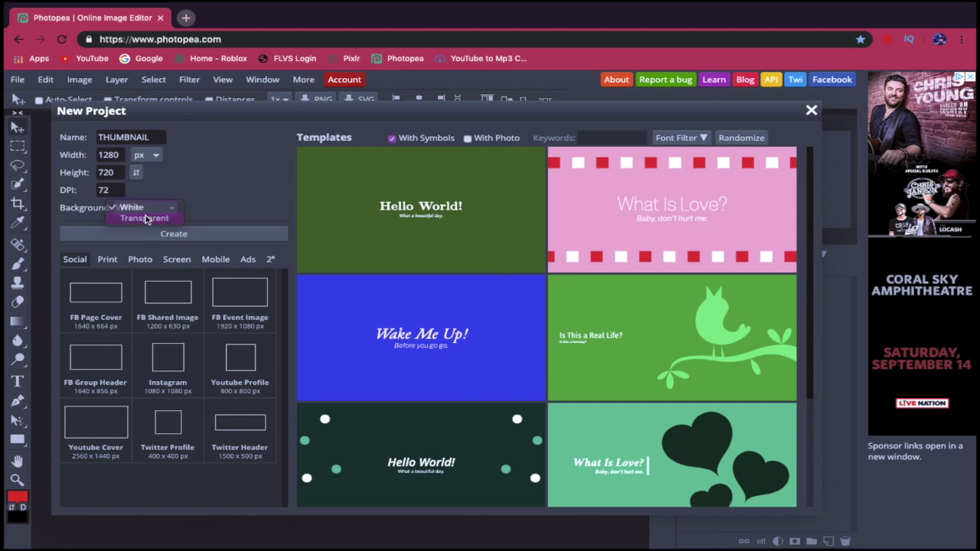
pyautogui.click(145, 218)
pyautogui.click(175, 235)
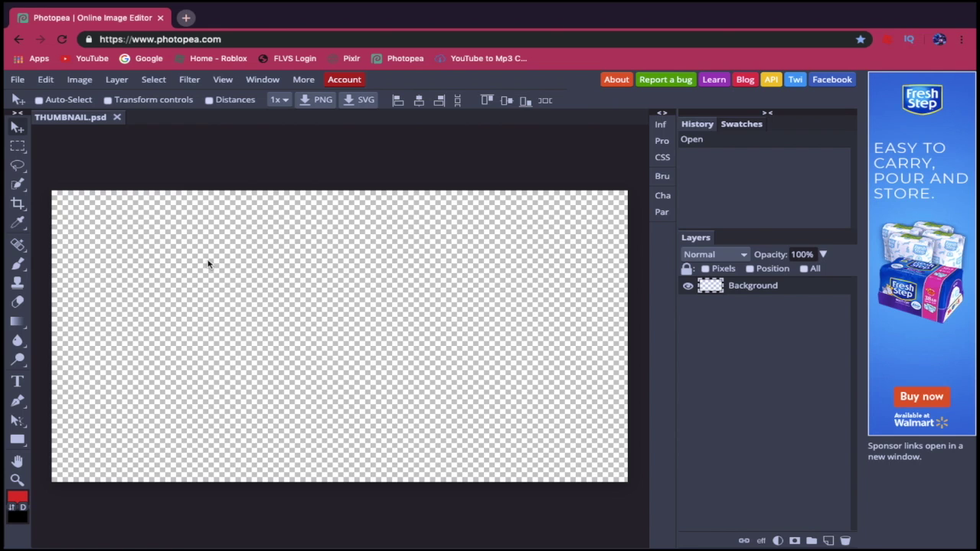
# - Start opening a file and browse from the Desktop into the Fortnite GFX pack's Wallpapers & Backgrounds > Wallpapers folder
pyautogui.click(19, 79)
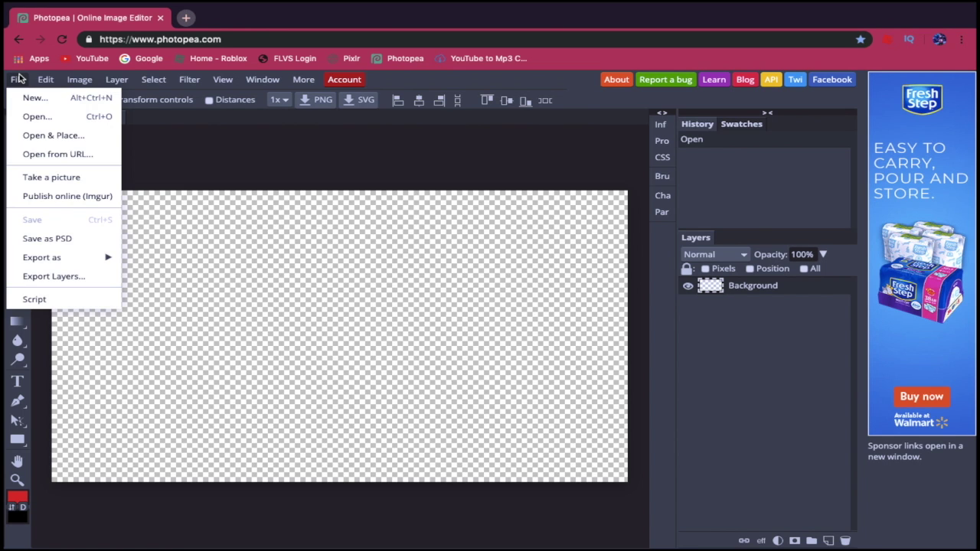
pyautogui.click(34, 120)
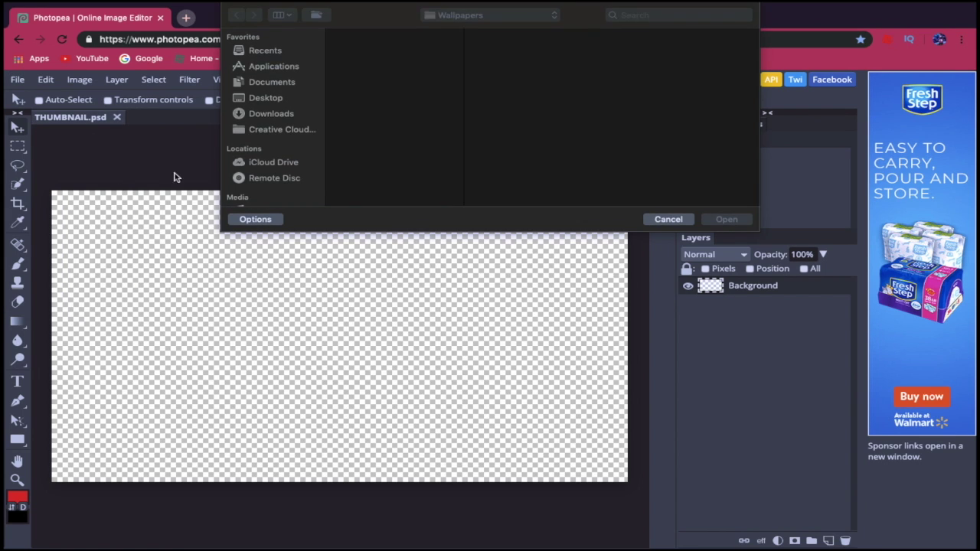
pyautogui.click(280, 103)
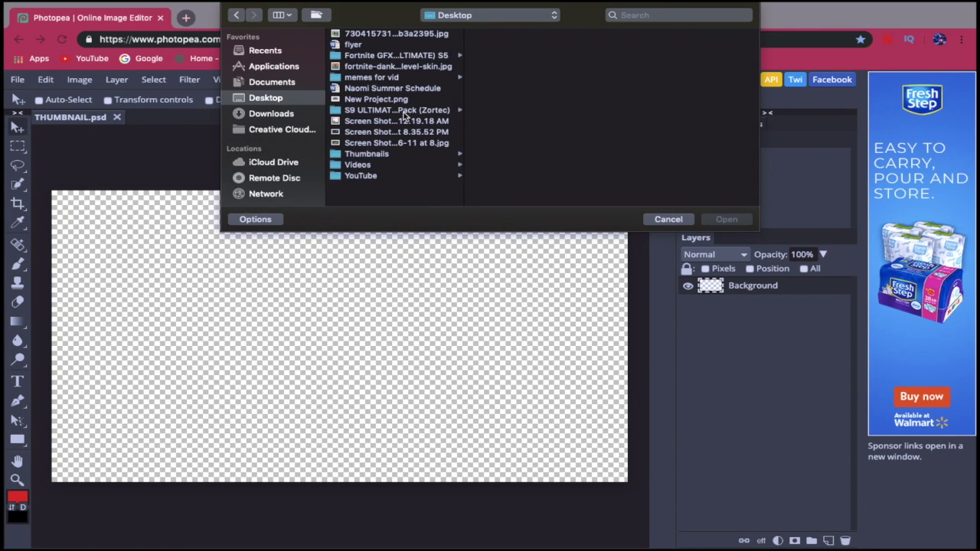
pyautogui.click(370, 56)
pyautogui.click(494, 35)
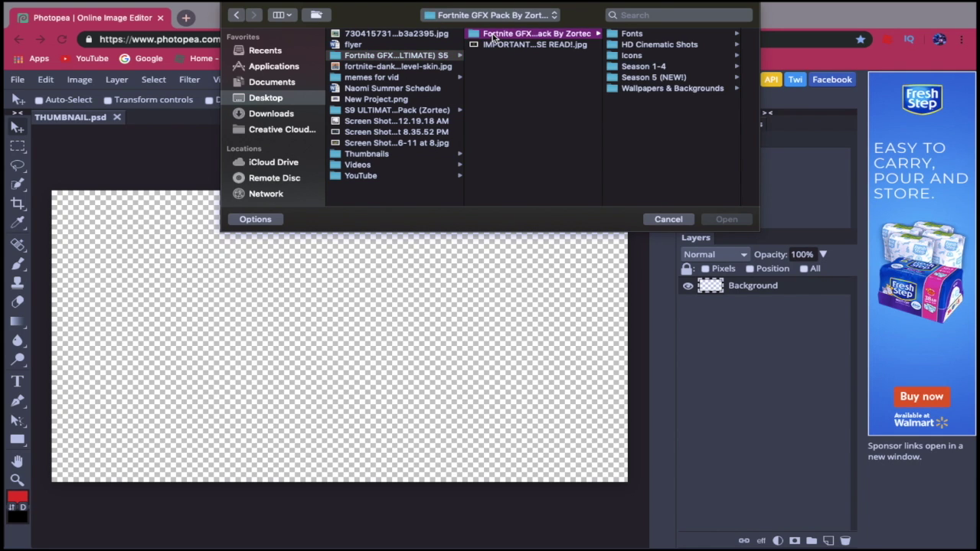
pyautogui.click(643, 89)
pyautogui.click(687, 56)
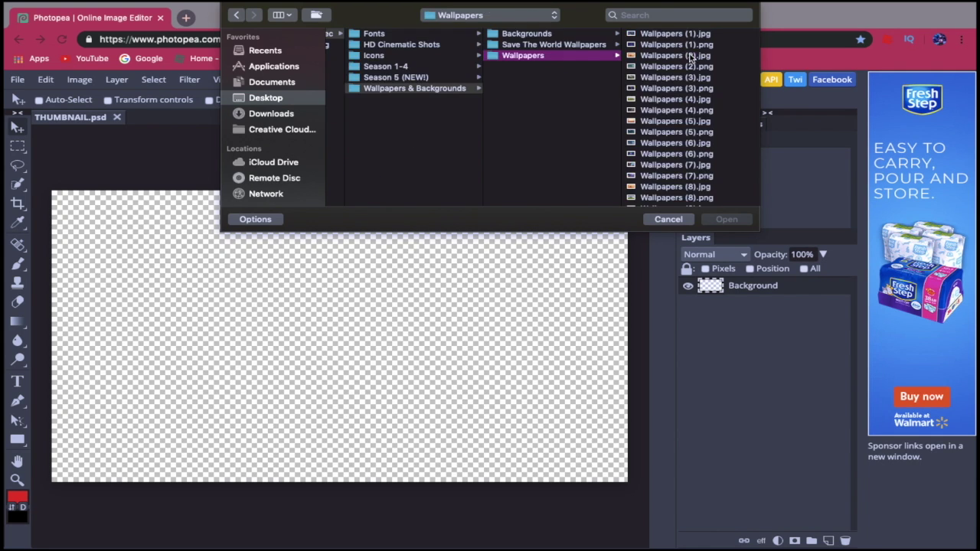
# - Preview the images in the Wallpapers folder and open the sunset forest image Wallpapers (46)
pyautogui.scroll(-5, 676, 105)
pyautogui.click(676, 106)
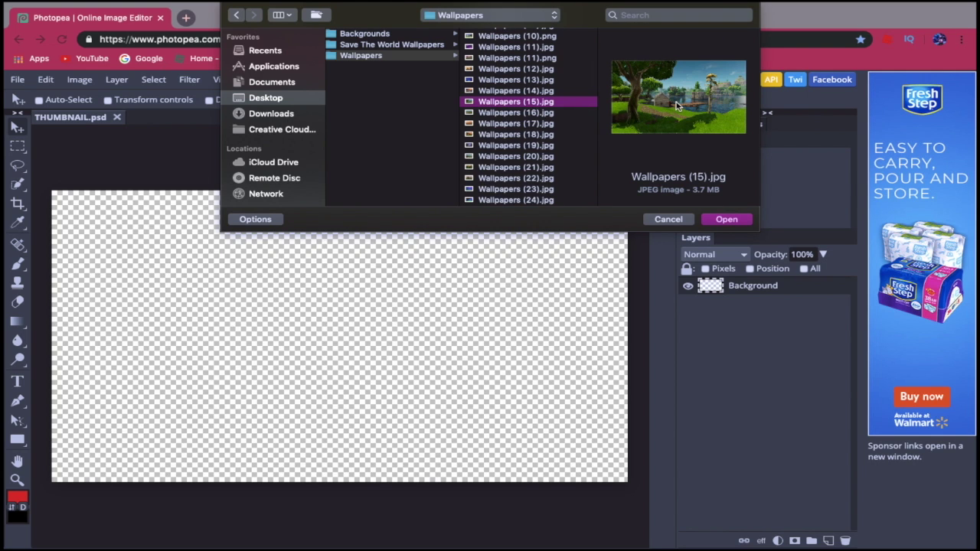
pyautogui.press('Down')
pyautogui.press('Down')
pyautogui.press('Down')
pyautogui.press('Down')
pyautogui.press('Down')
pyautogui.press('Down')
pyautogui.press('Down')
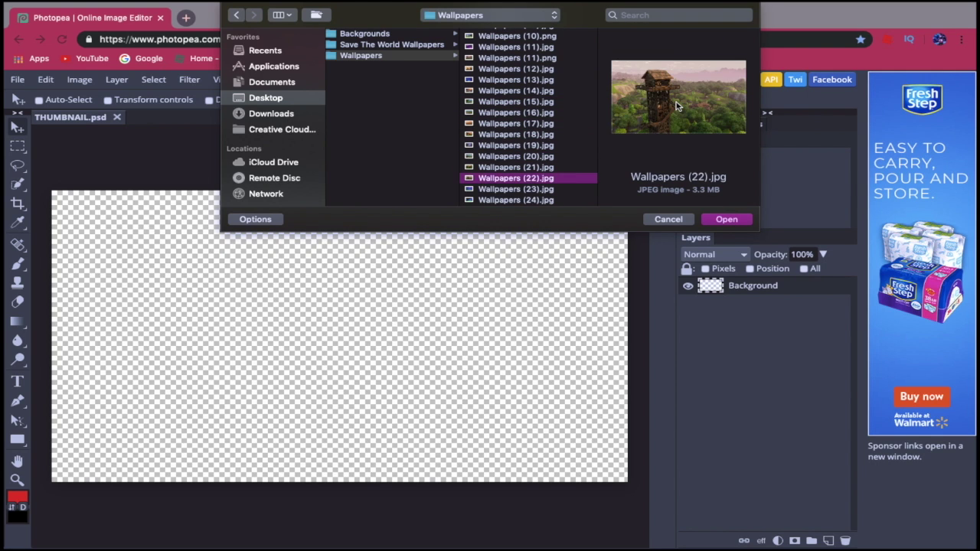
pyautogui.press('Down')
pyautogui.press('Down')
pyautogui.press('Down')
pyautogui.press('Down')
pyautogui.press('Down')
pyautogui.press('Down')
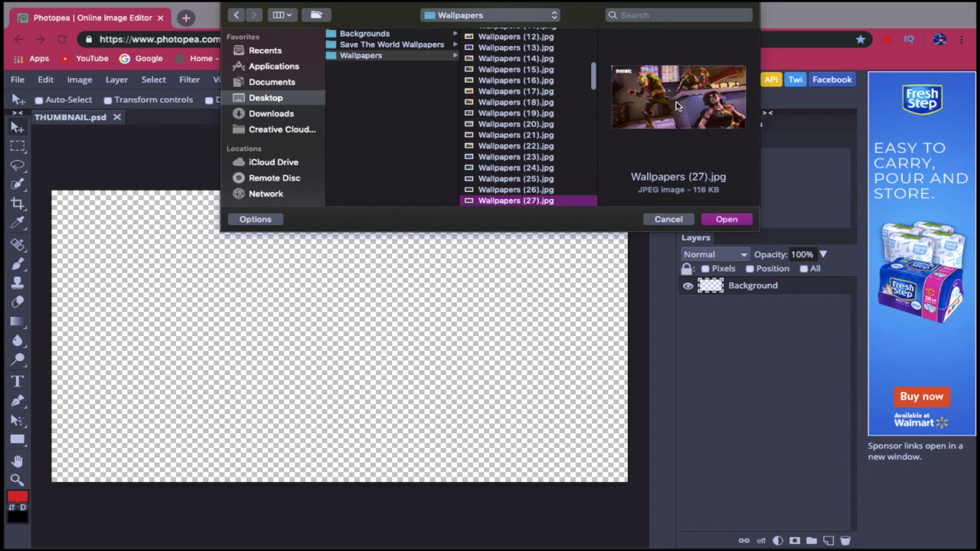
pyautogui.press('Down')
pyautogui.press('Down')
pyautogui.press('Down')
pyautogui.press('Down')
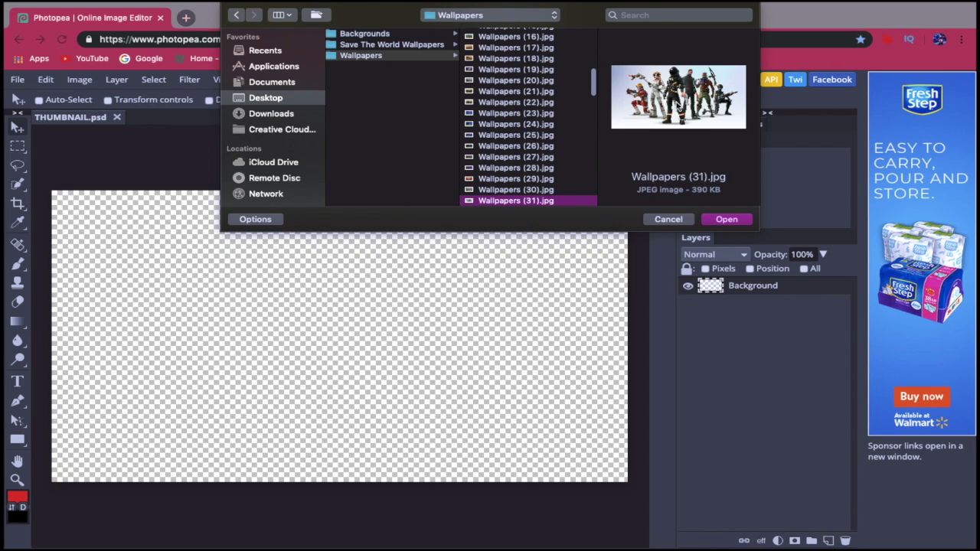
pyautogui.press('Return')
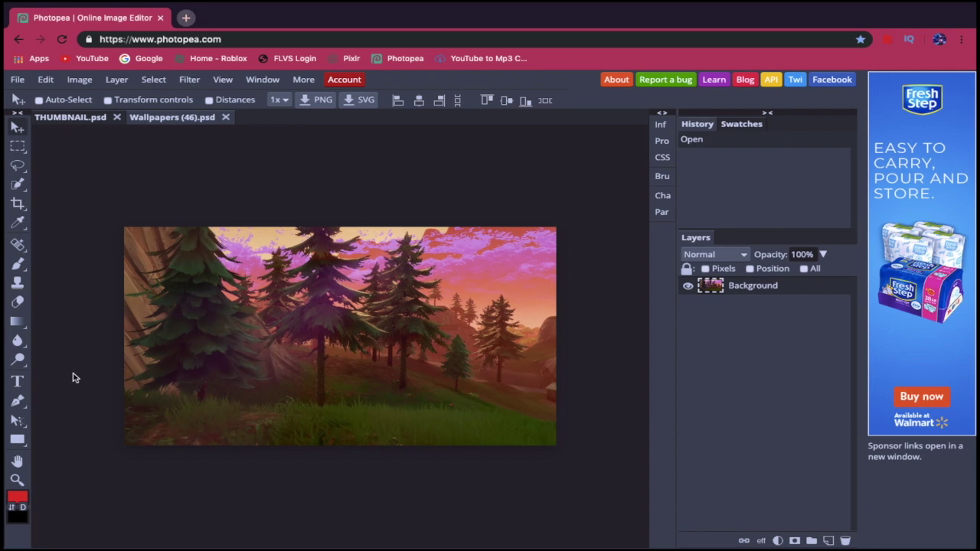
# - Activate the Type tool and browse the list of available fonts
pyautogui.click(17, 382)
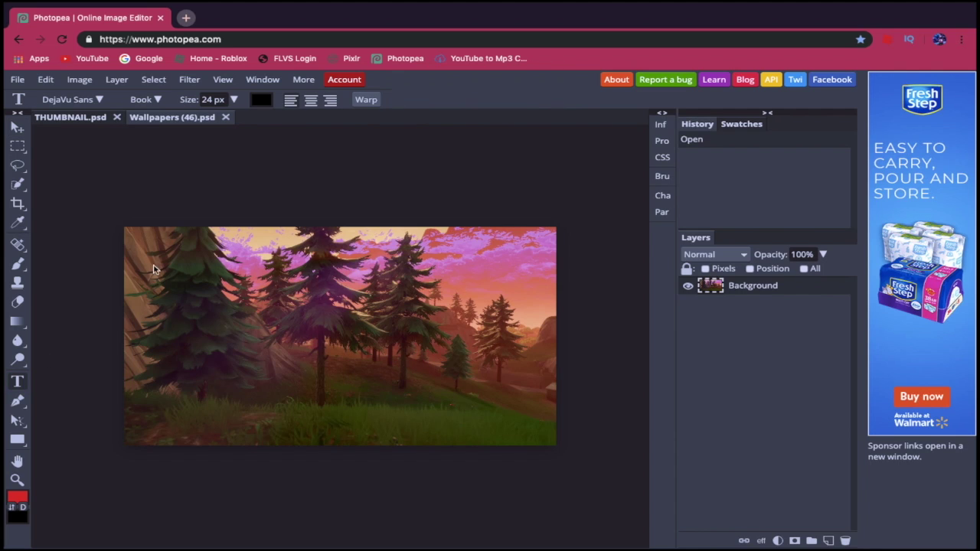
pyautogui.click(100, 100)
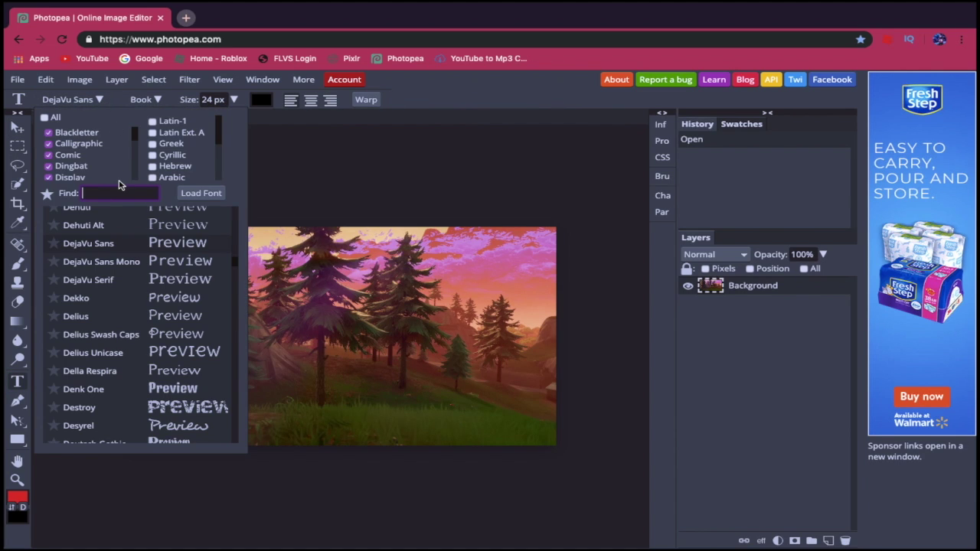
pyautogui.scroll(-10, 111, 327)
pyautogui.scroll(12, 111, 327)
pyautogui.scroll(15, 111, 327)
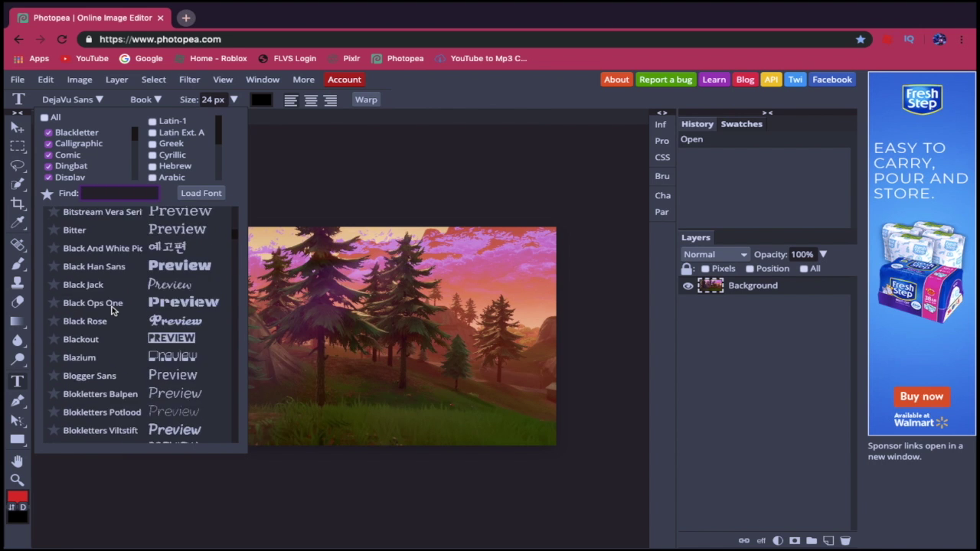
pyautogui.scroll(5, 111, 308)
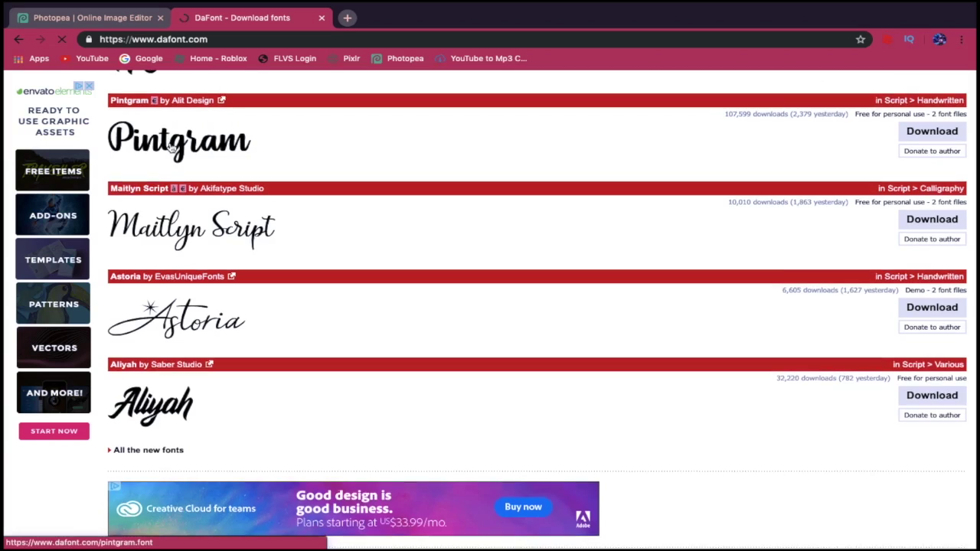
# - Look over the DaFont website's font categories, recent fonts and search field, and return to Photopea
pyautogui.scroll(-2, 207, 143)
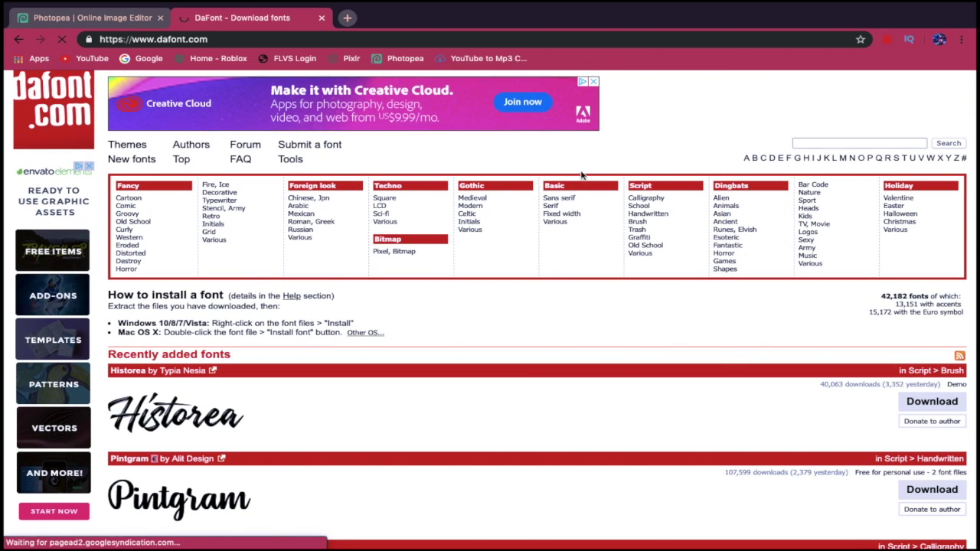
pyautogui.click(796, 145)
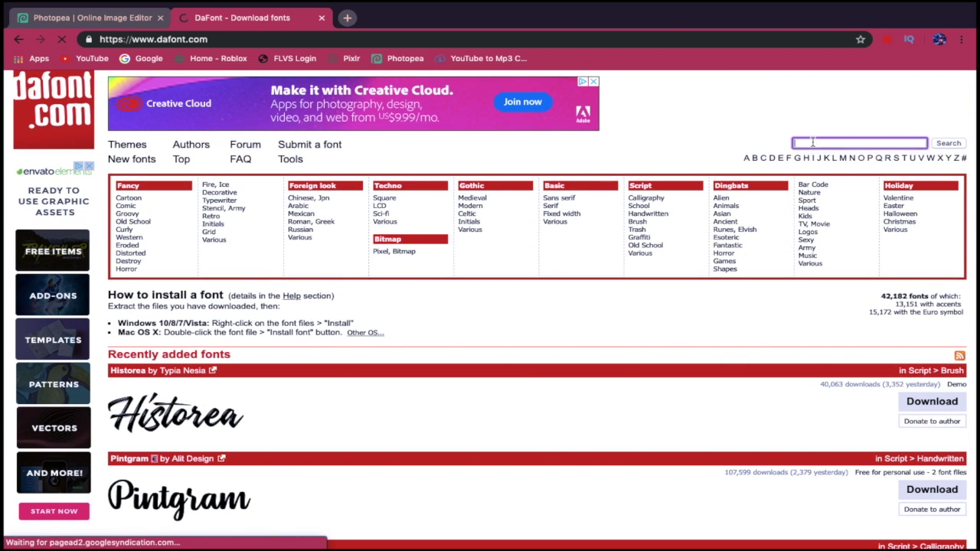
pyautogui.click(861, 120)
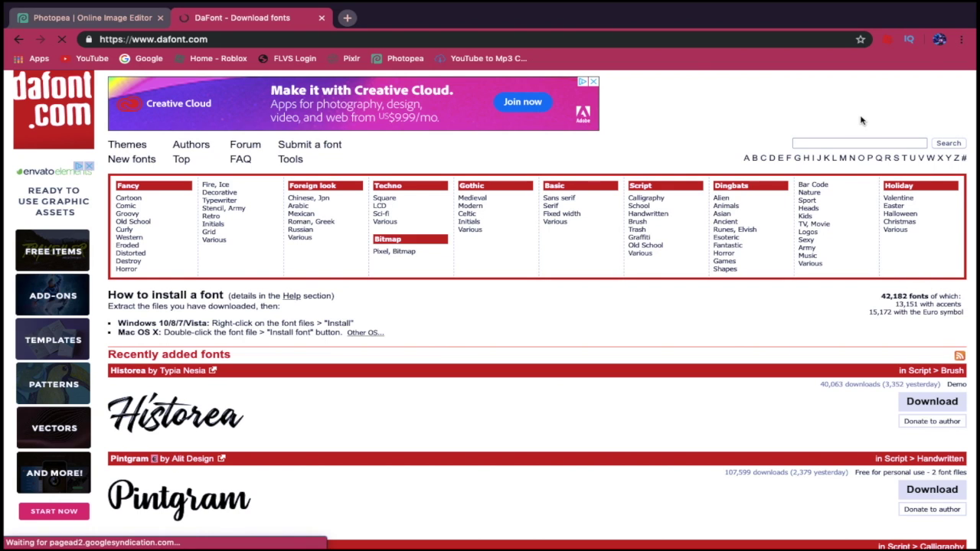
pyautogui.click(322, 18)
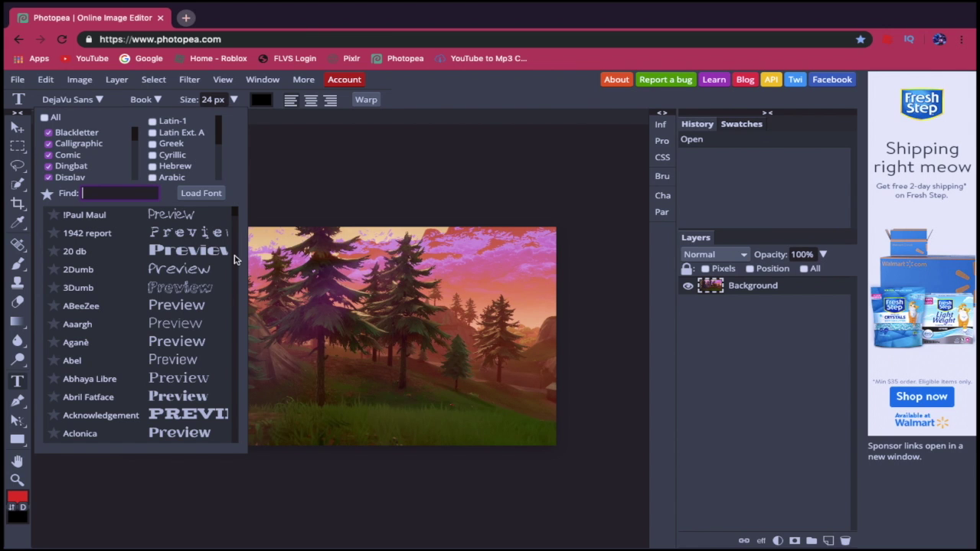
# - Search the fonts for BURB and set the text font to Burbank Big Condensed
pyautogui.scroll(-3, 161, 318)
pyautogui.scroll(3, 163, 321)
pyautogui.write('BURB')
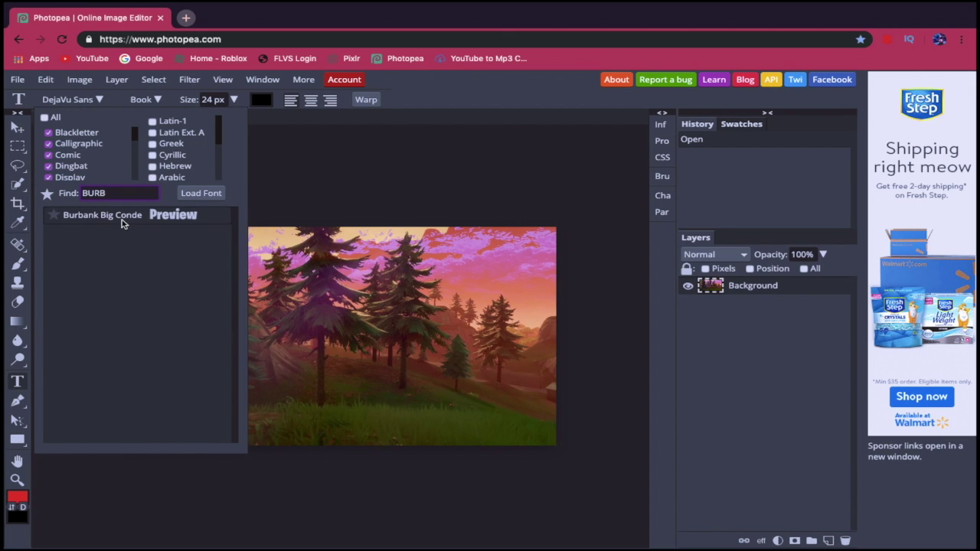
pyautogui.click(121, 220)
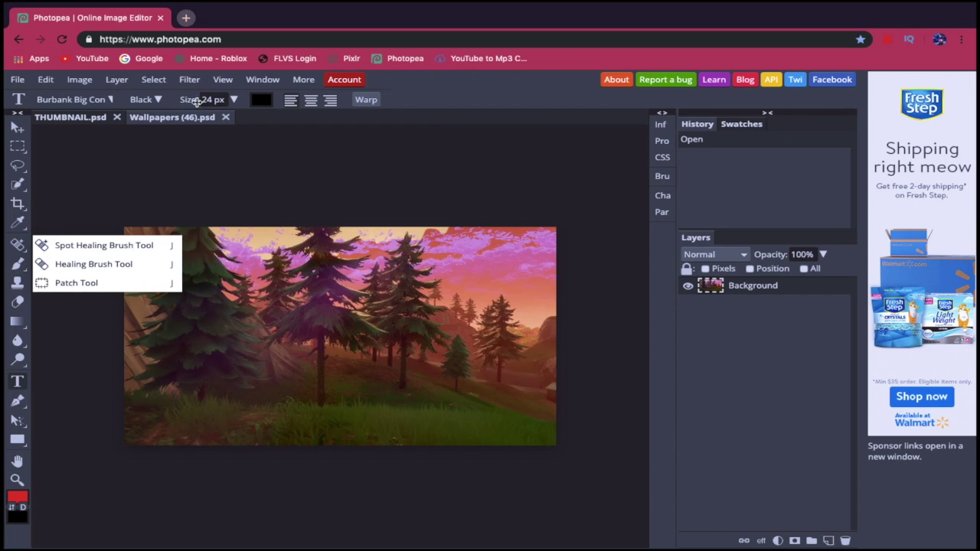
# - Set the text size to 400 px and add the text NEW at the image's upper left
pyautogui.moveTo(214, 99); pyautogui.dragTo(200, 100)
pyautogui.press('BackSpace')
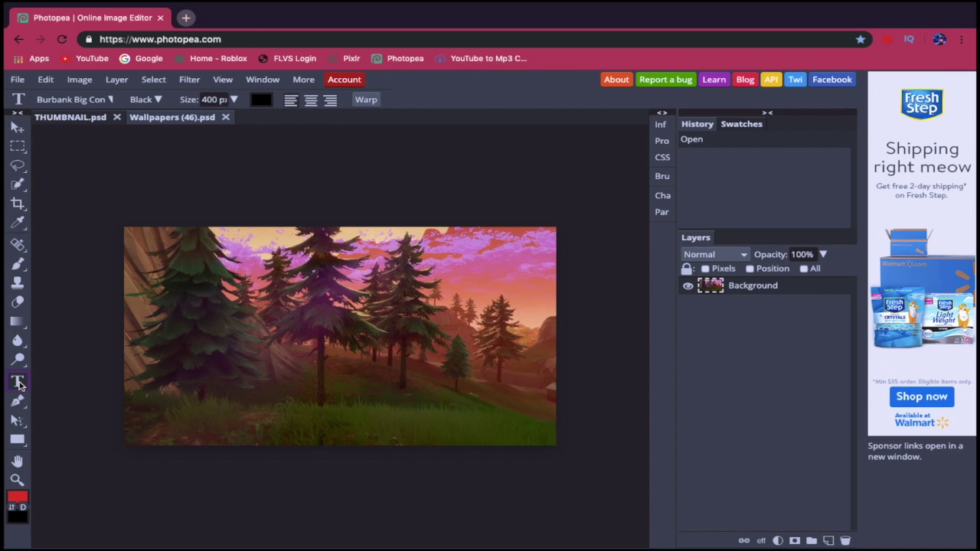
pyautogui.click(147, 285)
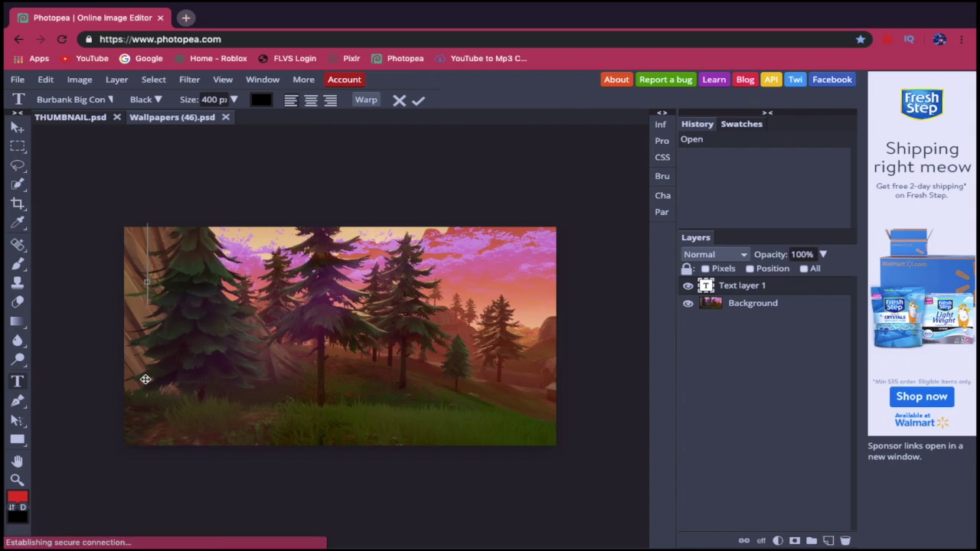
pyautogui.write('NEW')
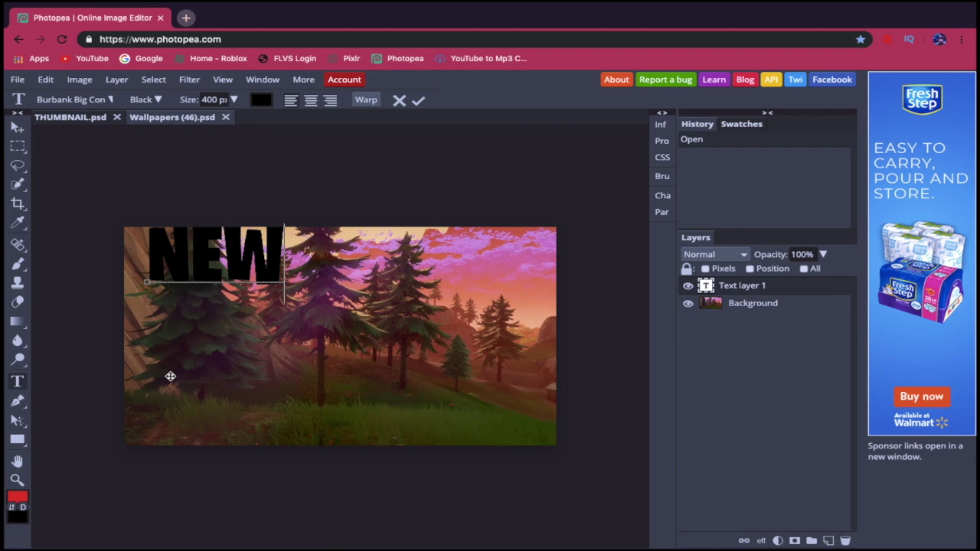
# - Add a separate text layer reading ITEM below NEW on the image
pyautogui.click(26, 382)
pyautogui.click(162, 386)
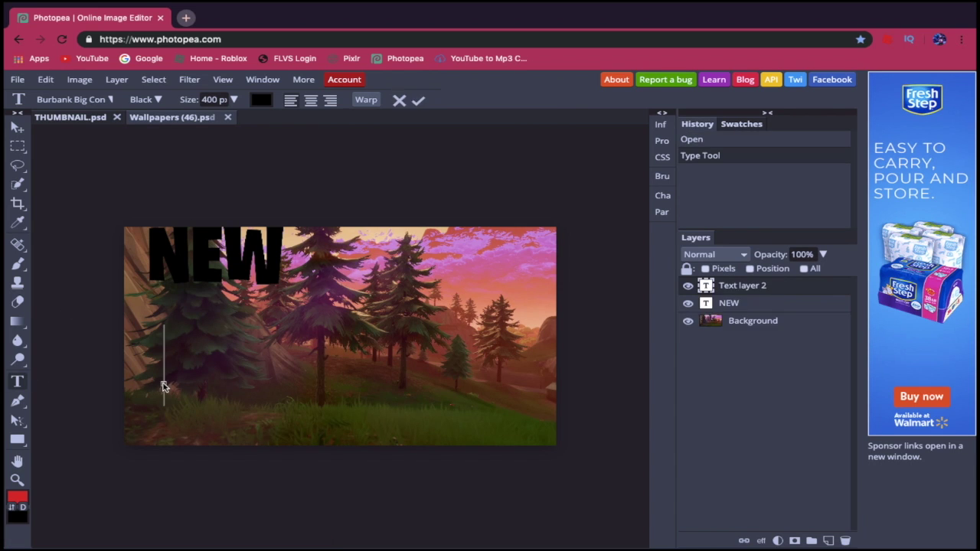
pyautogui.write('ITW')
pyautogui.press('BackSpace')
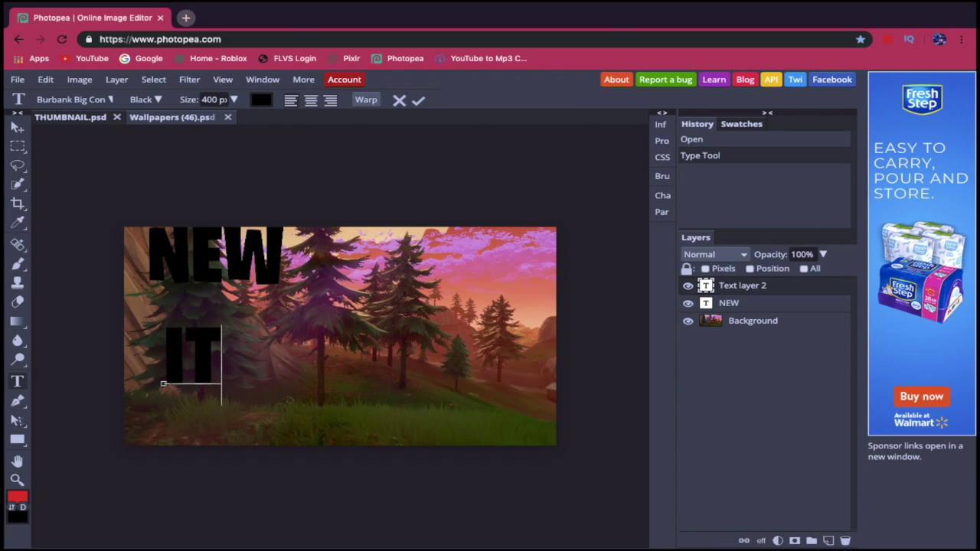
pyautogui.write('EM')
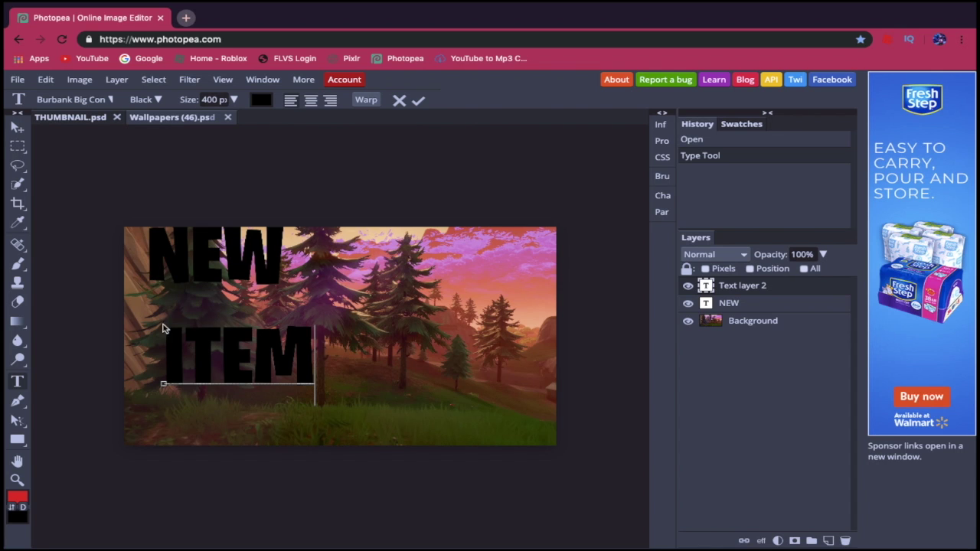
# - Turn on distance display and move the ITEM text to about 131 px from the image's left edge and 200 px from its bottom
pyautogui.click(24, 386)
pyautogui.click(196, 336)
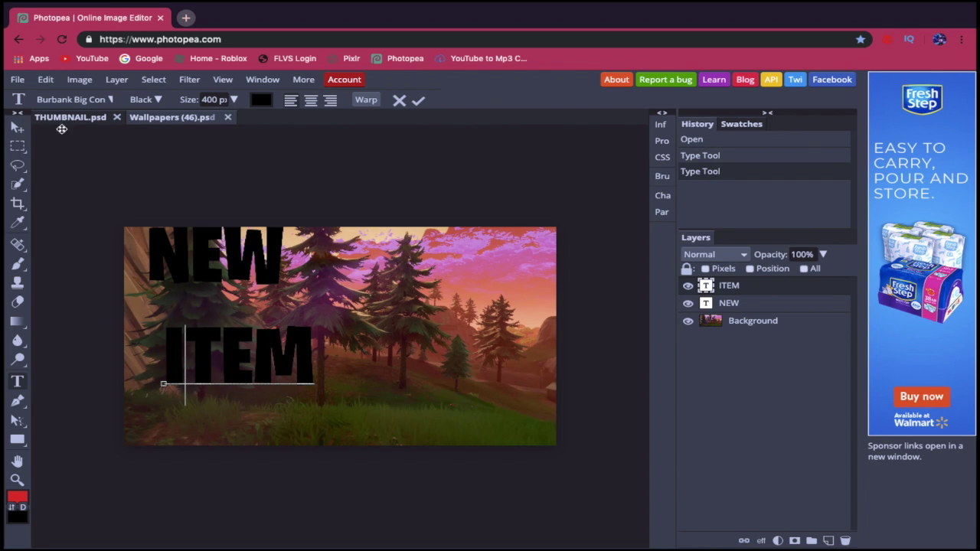
pyautogui.click(17, 128)
pyautogui.moveTo(230, 343); pyautogui.dragTo(219, 360)
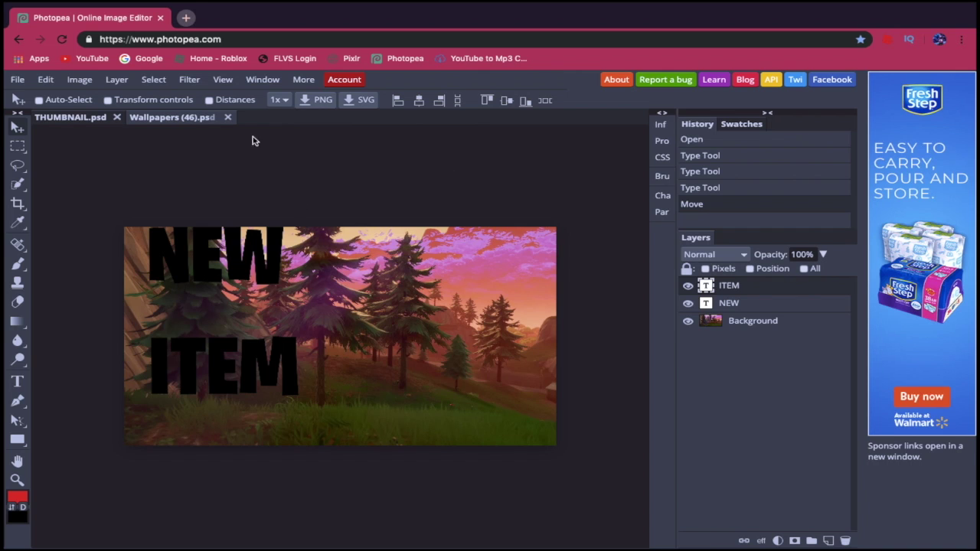
pyautogui.click(209, 101)
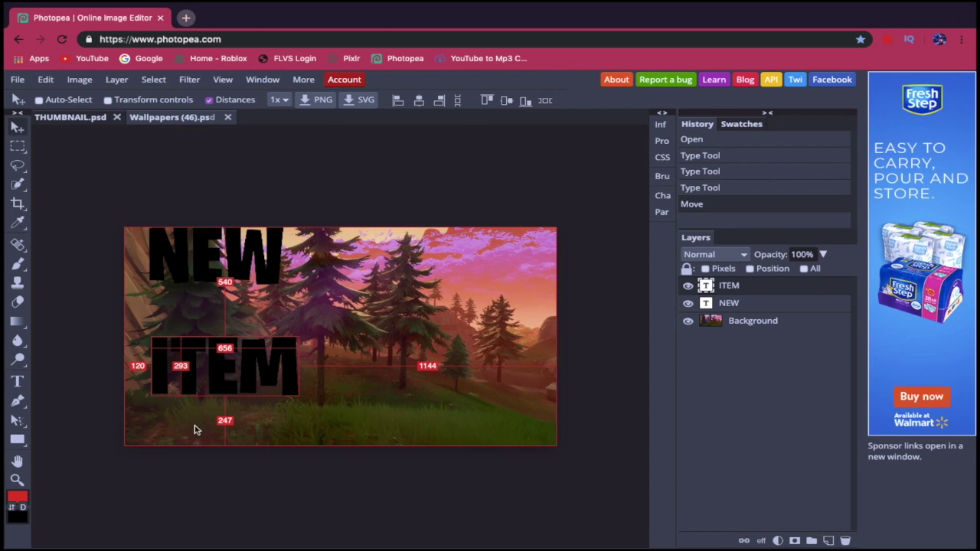
pyautogui.moveTo(230, 365); pyautogui.dragTo(228, 367)
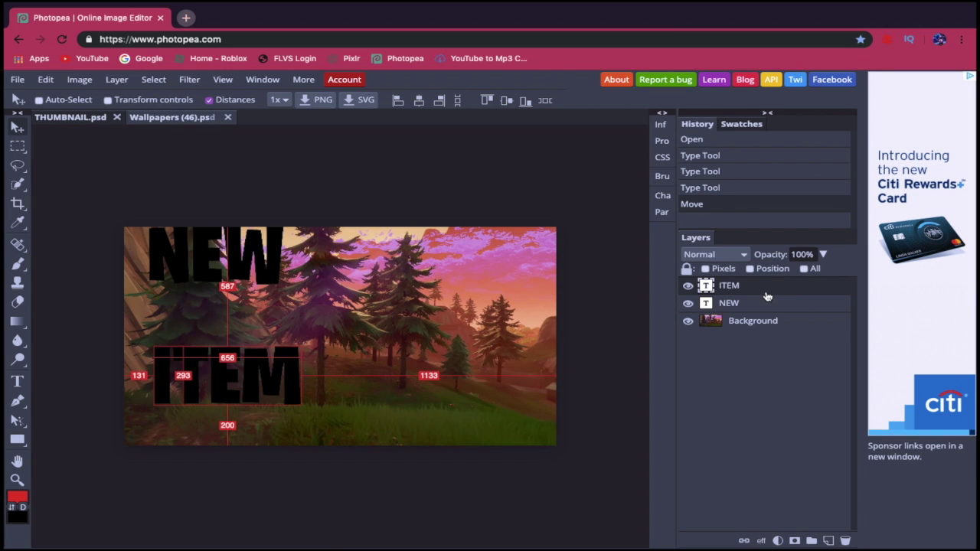
# - Move the NEW text down above ITEM, about 135 px from the image's left edge and 156 px from its top
pyautogui.click(728, 304)
pyautogui.moveTo(238, 268); pyautogui.dragTo(246, 285)
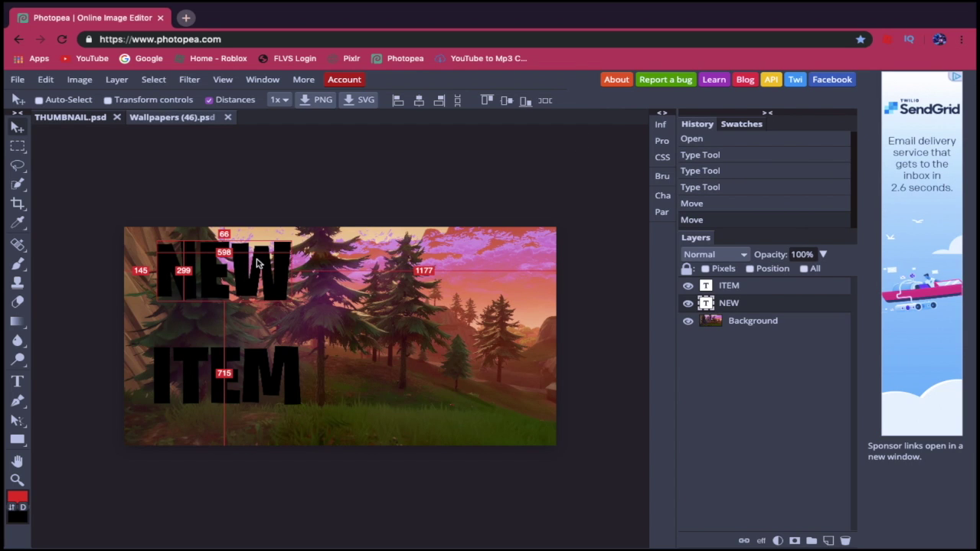
pyautogui.moveTo(228, 283); pyautogui.dragTo(228, 303)
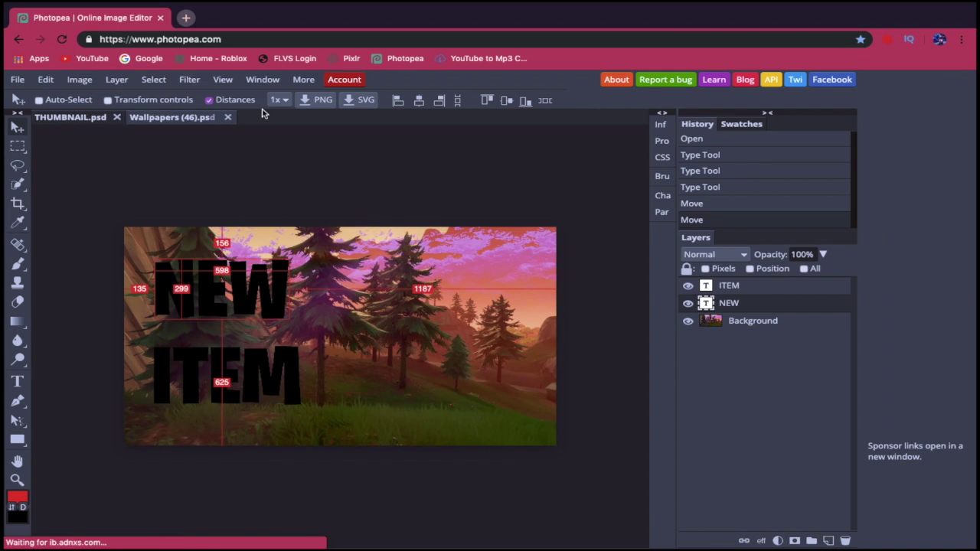
# - Turn off the distance display and enable a Gradient Overlay in the NEW text layer's blending options
pyautogui.click(209, 100)
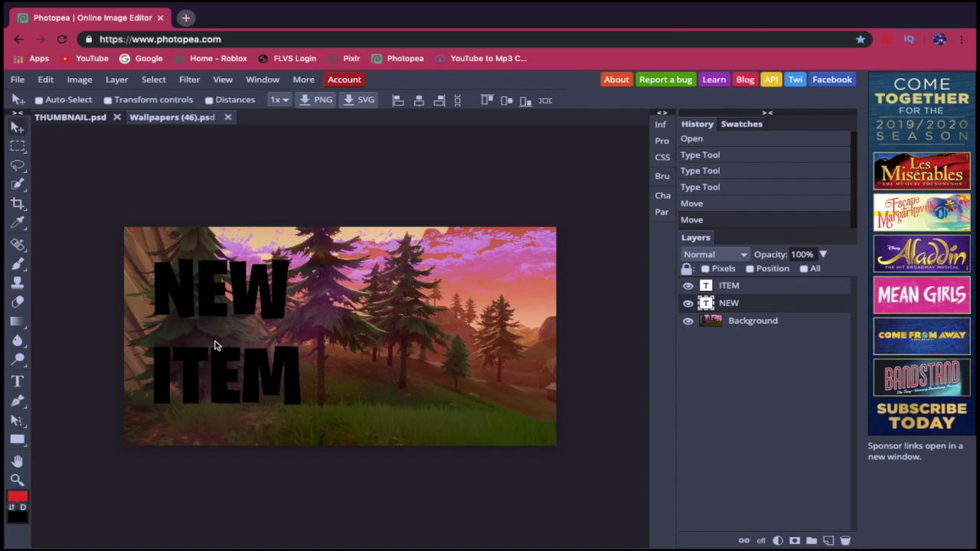
pyautogui.rightClick(758, 305)
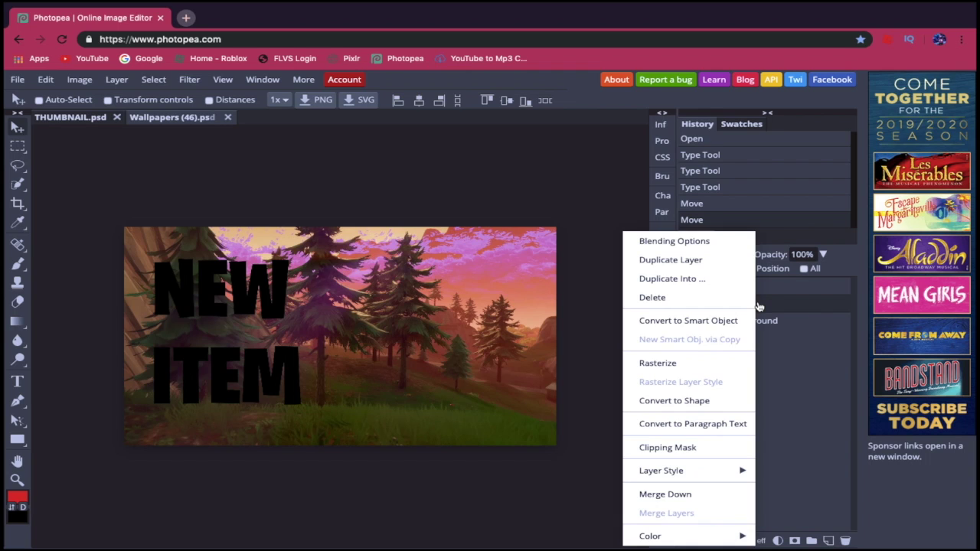
pyautogui.click(673, 241)
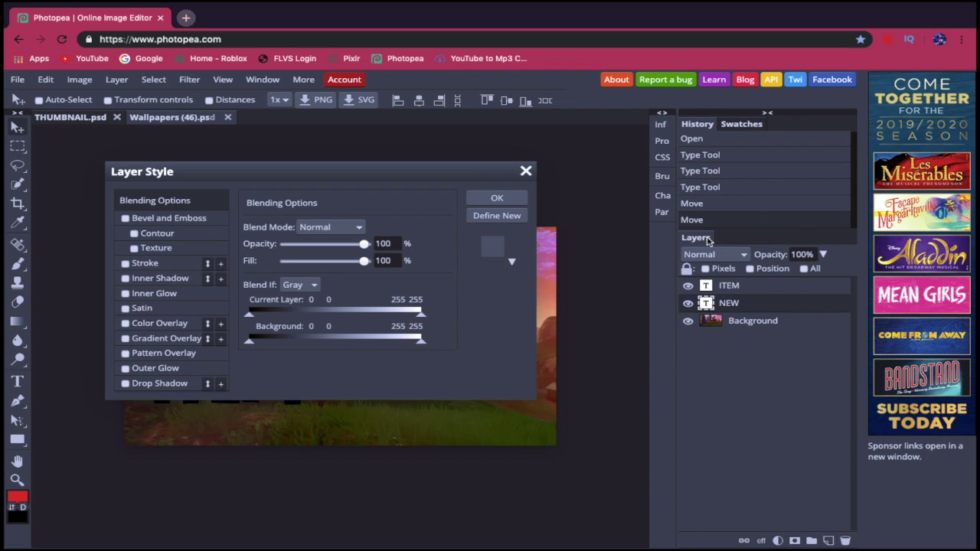
pyautogui.moveTo(446, 175); pyautogui.dragTo(625, 226)
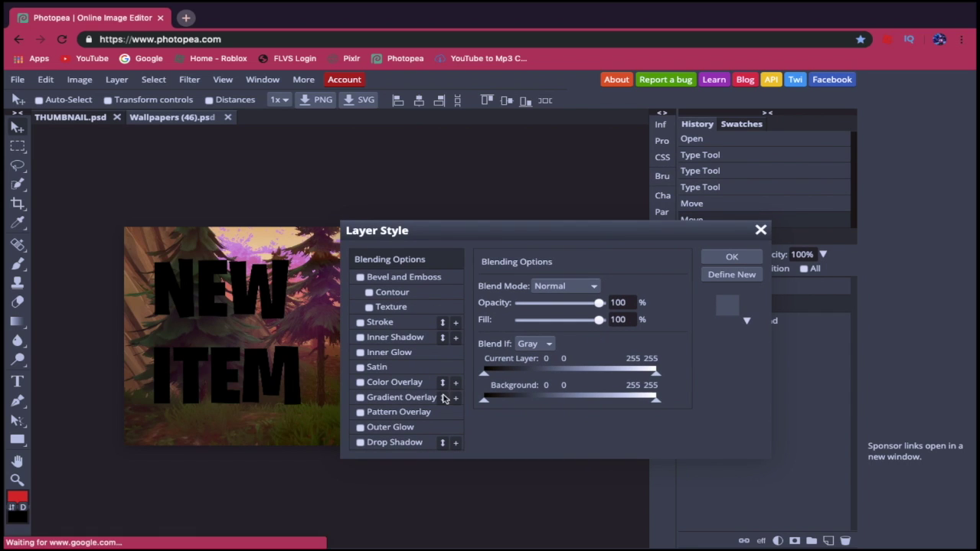
pyautogui.moveTo(465, 231); pyautogui.dragTo(489, 231)
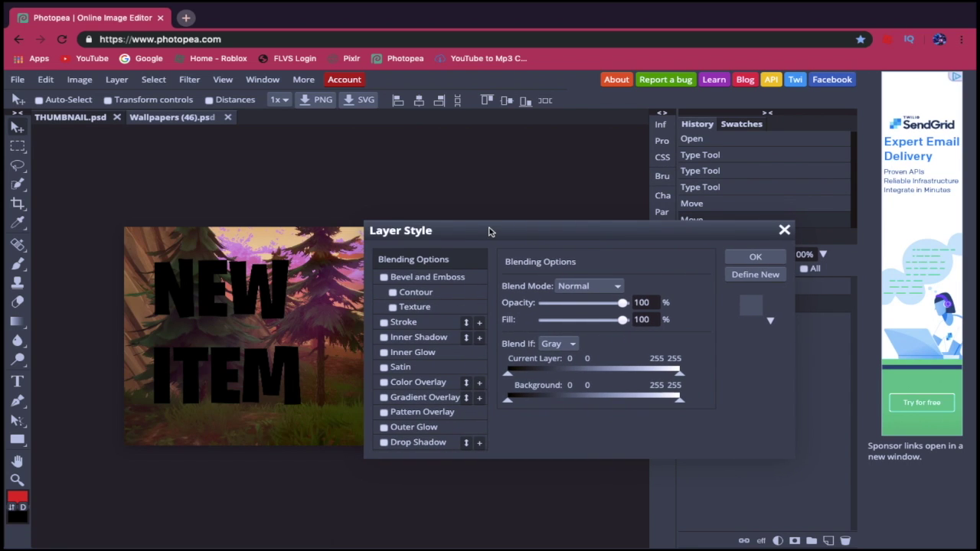
pyautogui.click(384, 398)
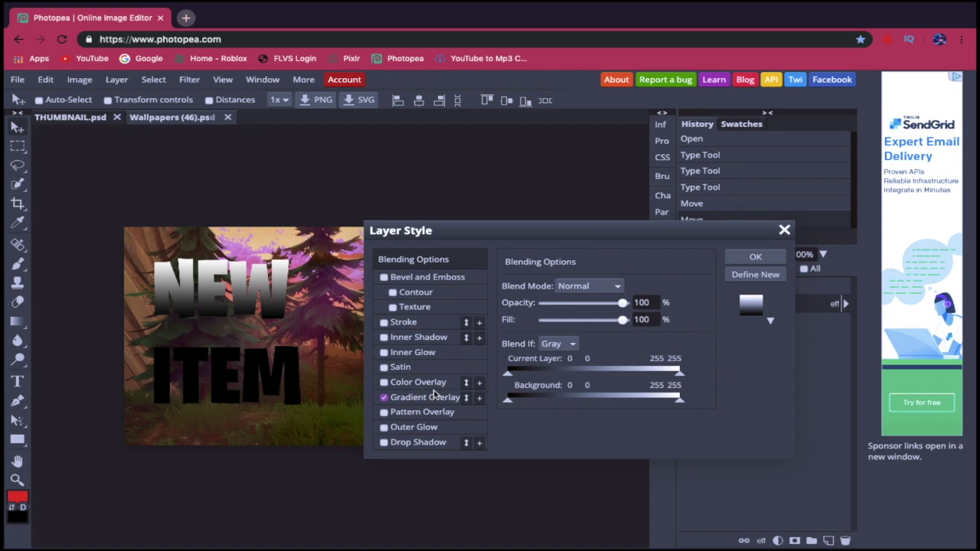
pyautogui.click(418, 403)
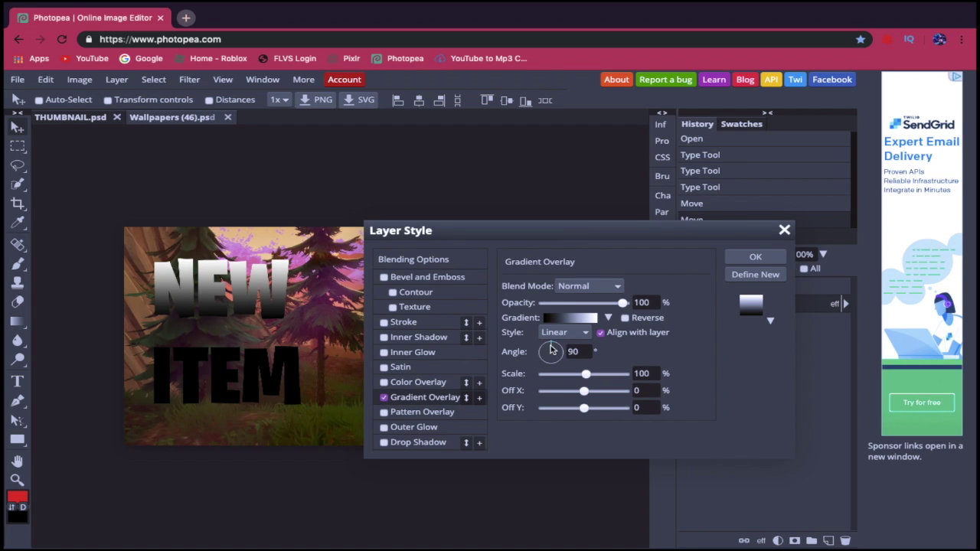
# - Set the starting colour stop of the NEW text's gradient overlay to yellow, hex ffff00
pyautogui.click(568, 319)
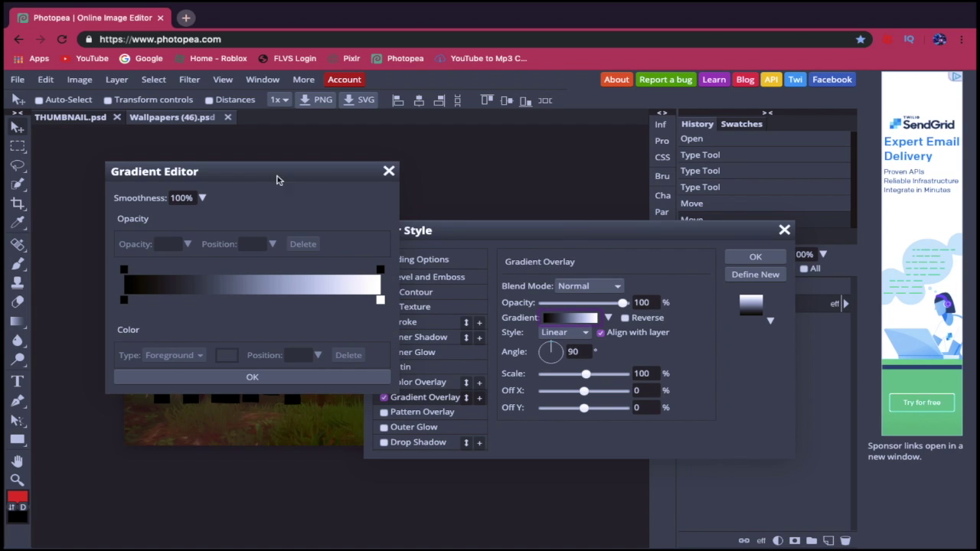
pyautogui.moveTo(291, 179); pyautogui.dragTo(498, 176)
pyautogui.moveTo(621, 176); pyautogui.dragTo(632, 175)
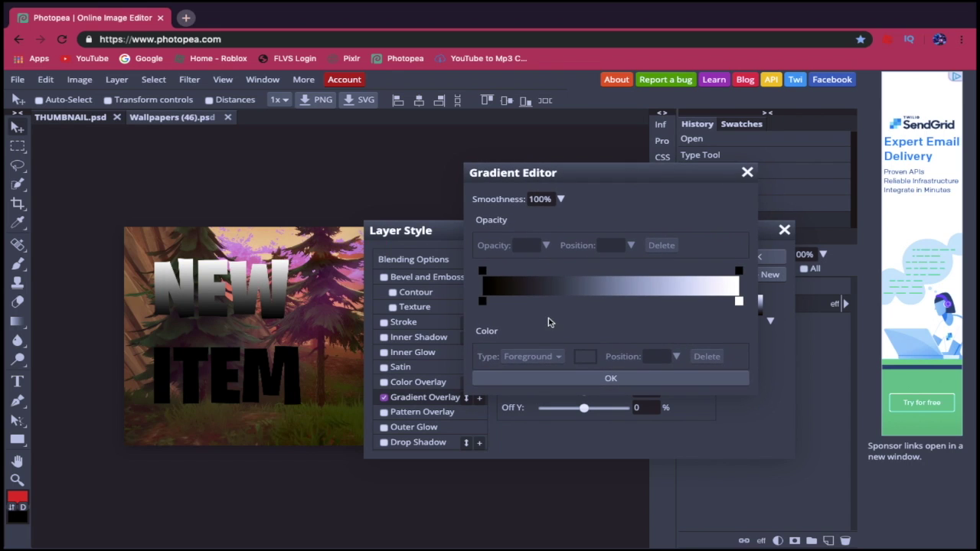
pyautogui.click(482, 301)
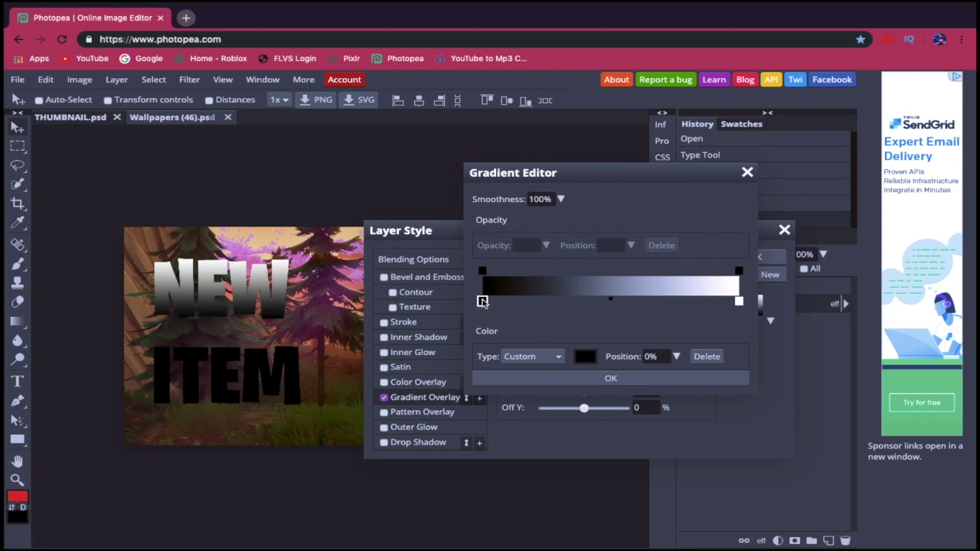
pyautogui.click(585, 356)
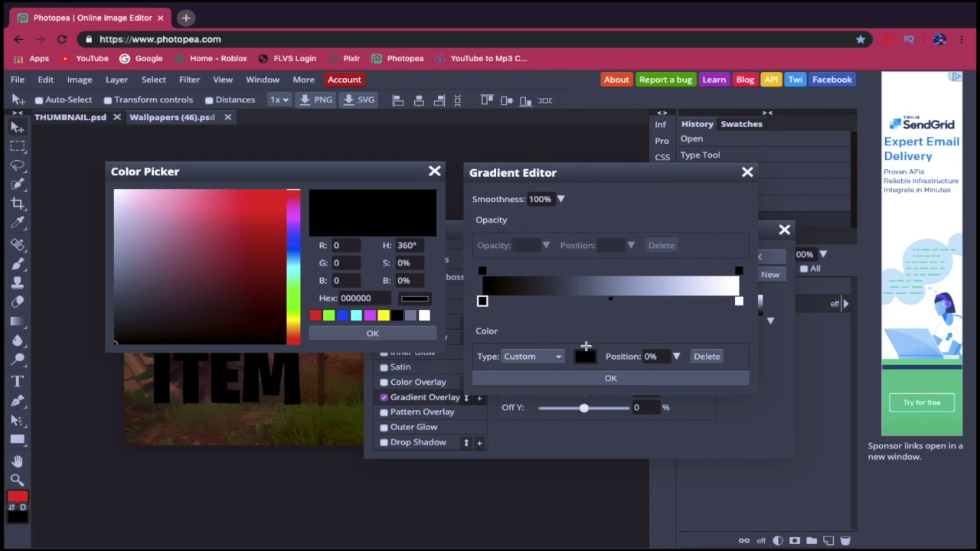
pyautogui.moveTo(326, 177); pyautogui.dragTo(647, 188)
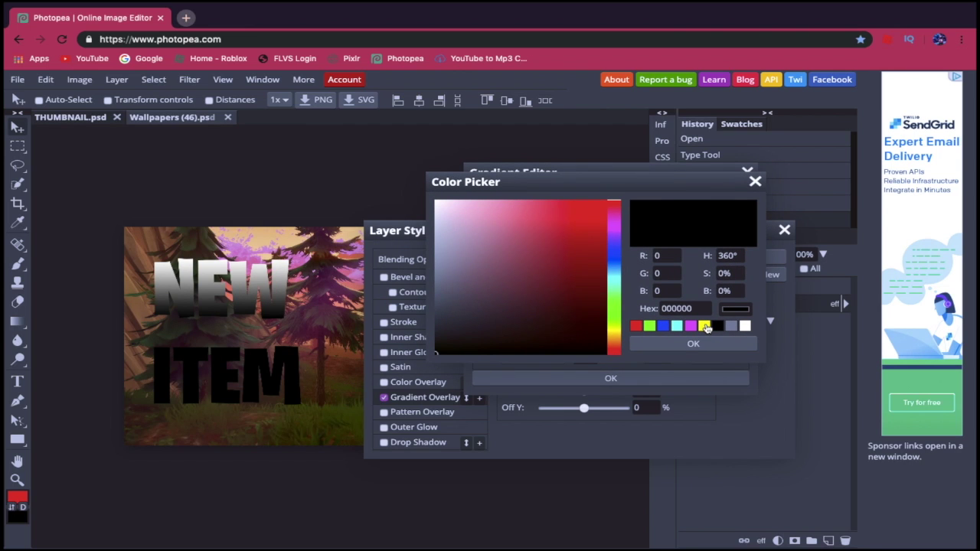
pyautogui.click(704, 326)
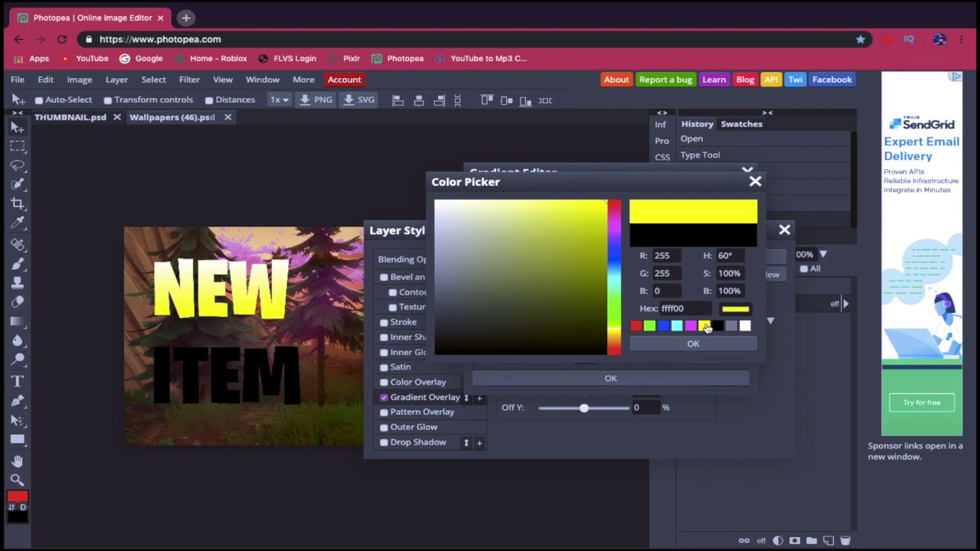
pyautogui.click(663, 344)
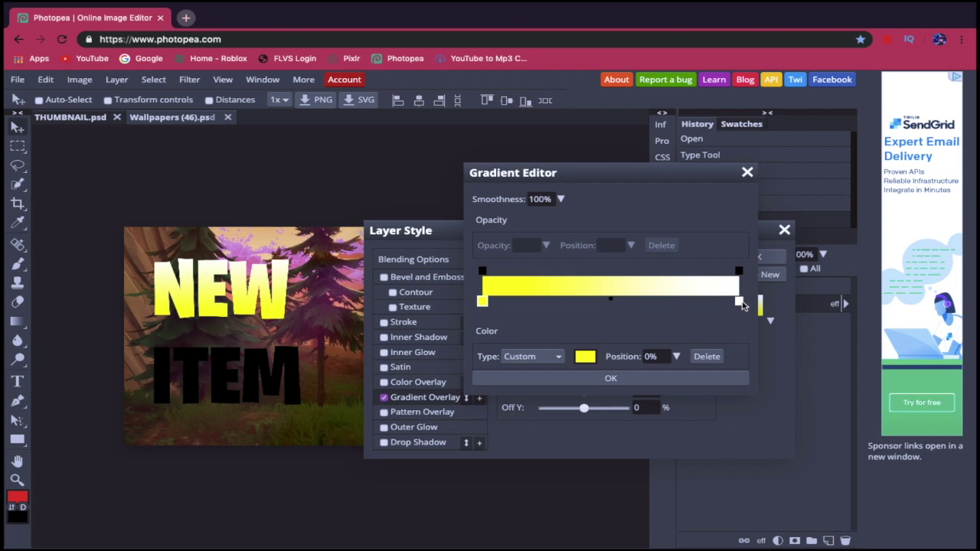
# - Set the gradient's end colour stop to orange, hex f0690b, and shift that stop to 74%
pyautogui.click(738, 303)
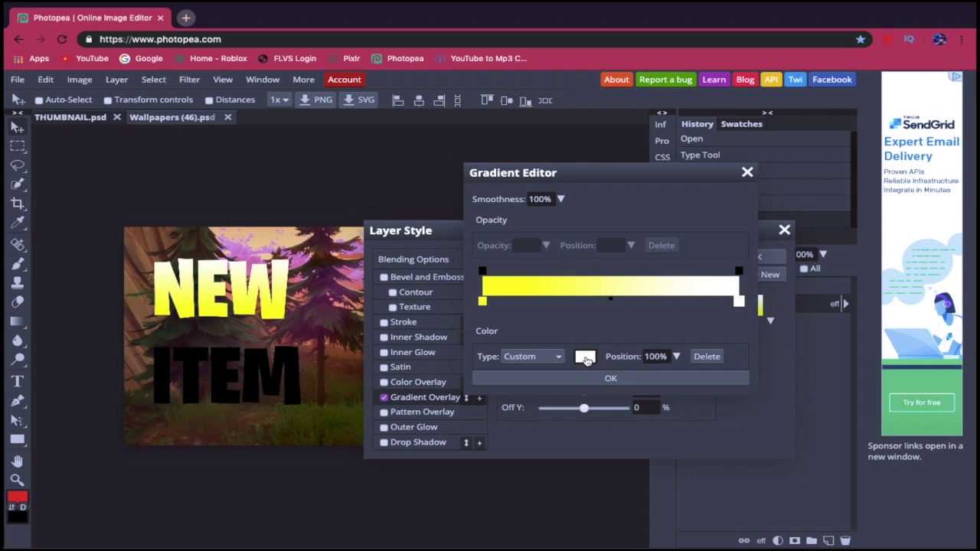
pyautogui.click(586, 359)
pyautogui.moveTo(372, 168); pyautogui.dragTo(688, 179)
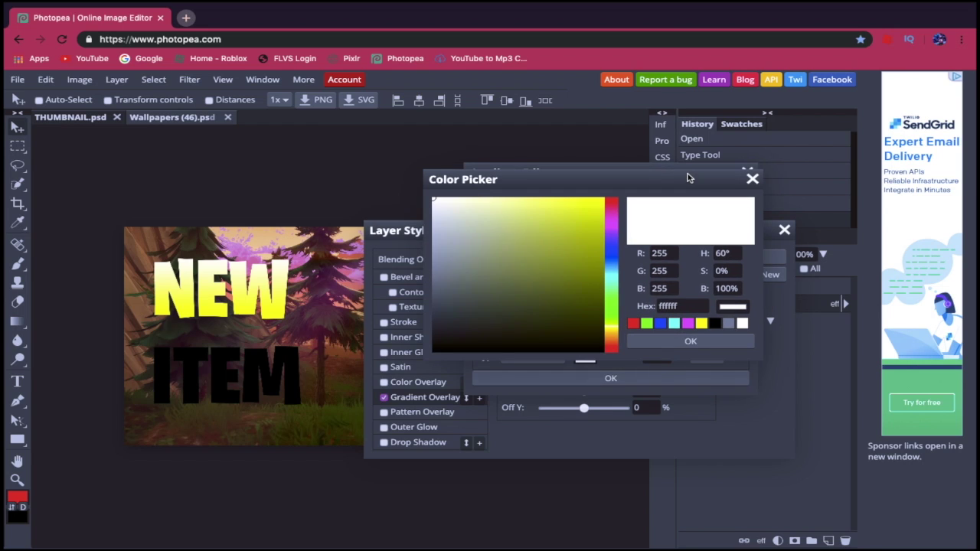
pyautogui.moveTo(611, 331); pyautogui.dragTo(614, 341)
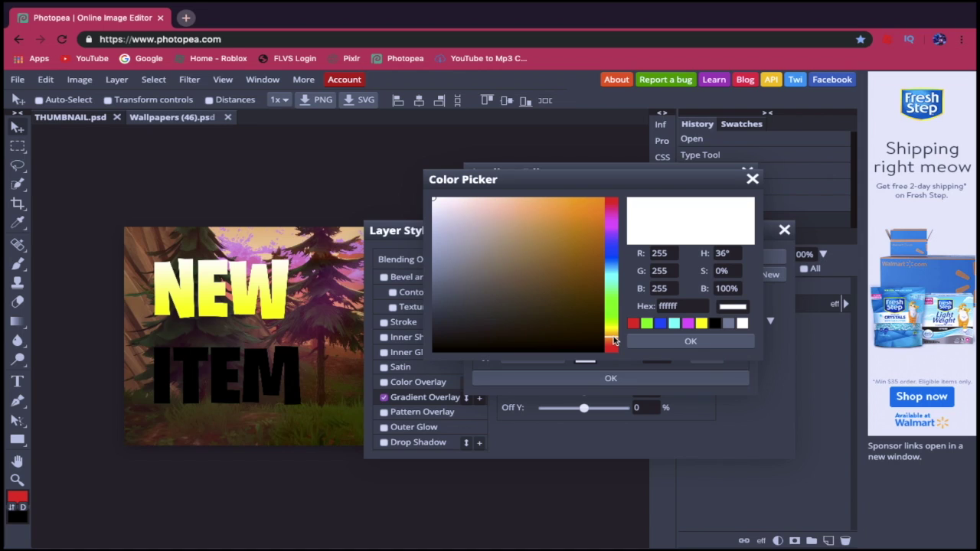
pyautogui.moveTo(613, 340); pyautogui.dragTo(614, 344)
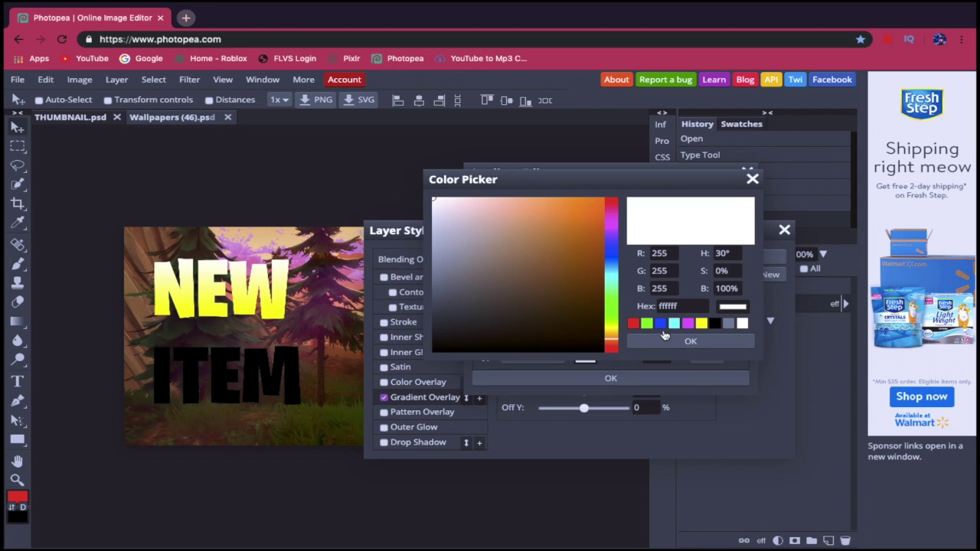
pyautogui.moveTo(610, 343); pyautogui.dragTo(611, 346)
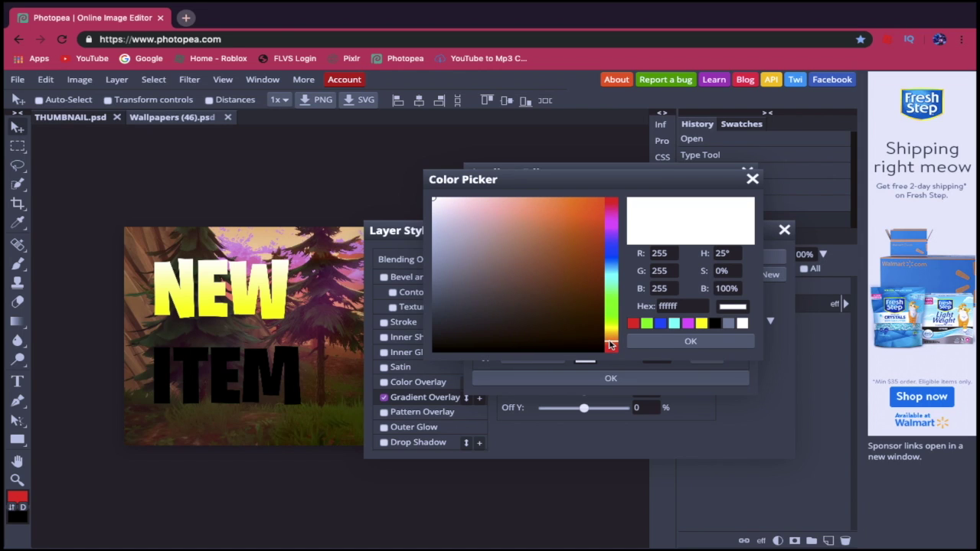
pyautogui.click(582, 219)
pyautogui.moveTo(582, 219); pyautogui.dragTo(595, 205)
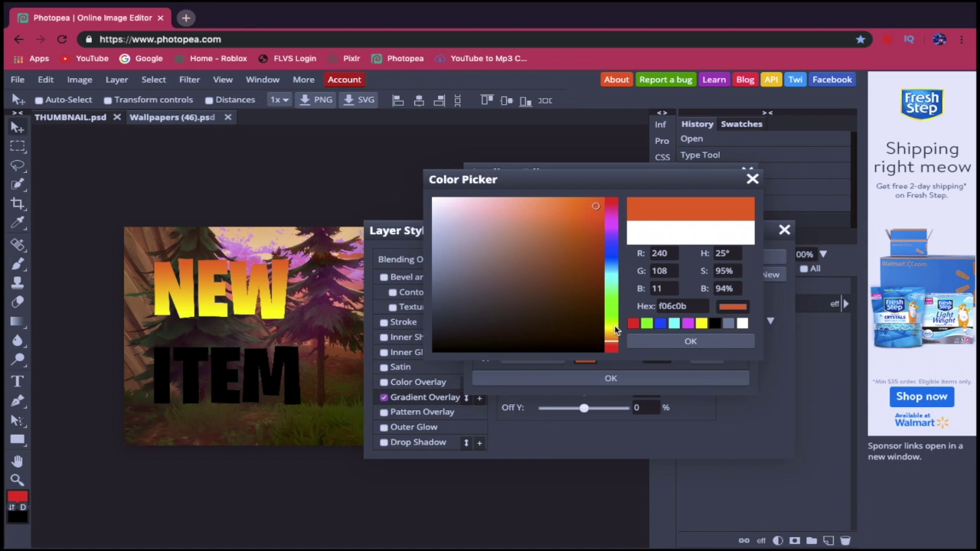
pyautogui.moveTo(611, 341); pyautogui.dragTo(611, 339)
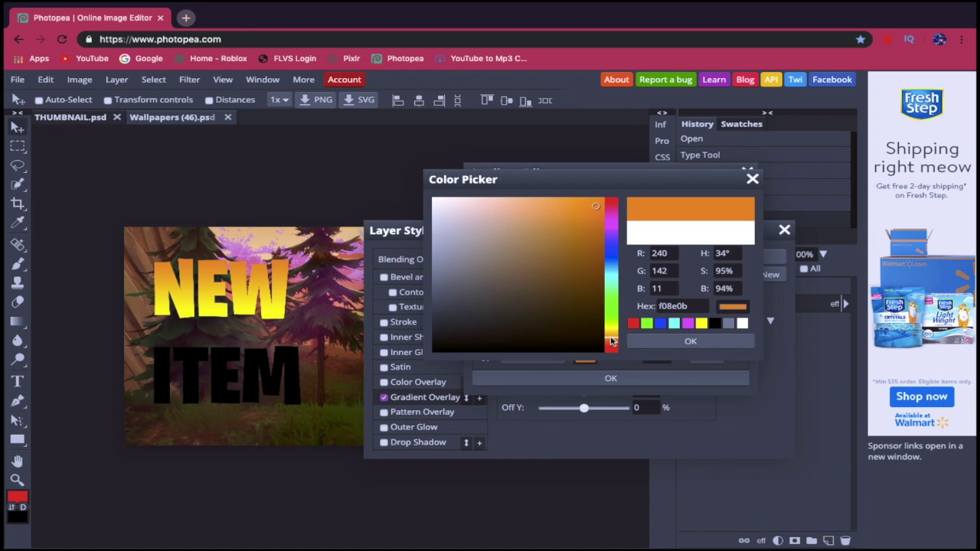
pyautogui.moveTo(612, 342); pyautogui.dragTo(613, 346)
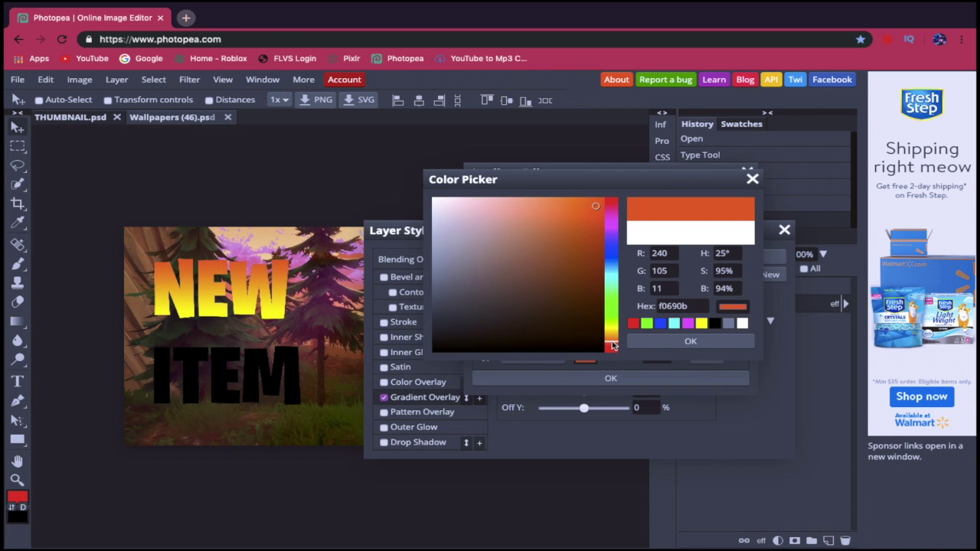
pyautogui.click(689, 343)
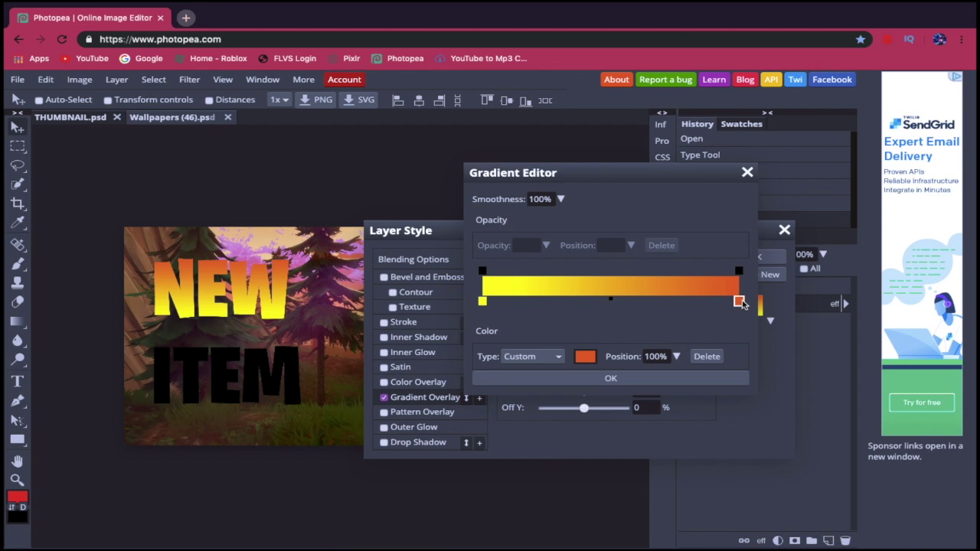
pyautogui.moveTo(741, 305); pyautogui.dragTo(673, 304)
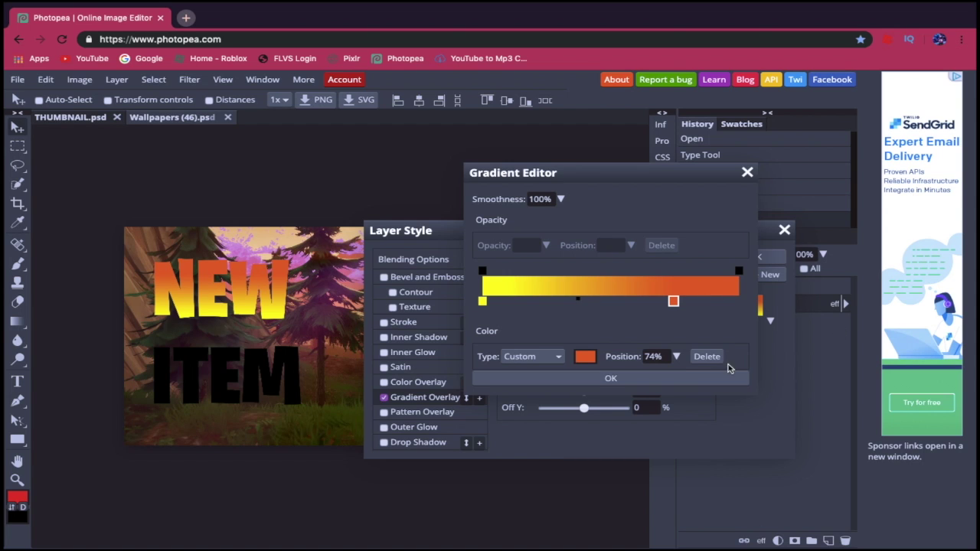
pyautogui.click(706, 379)
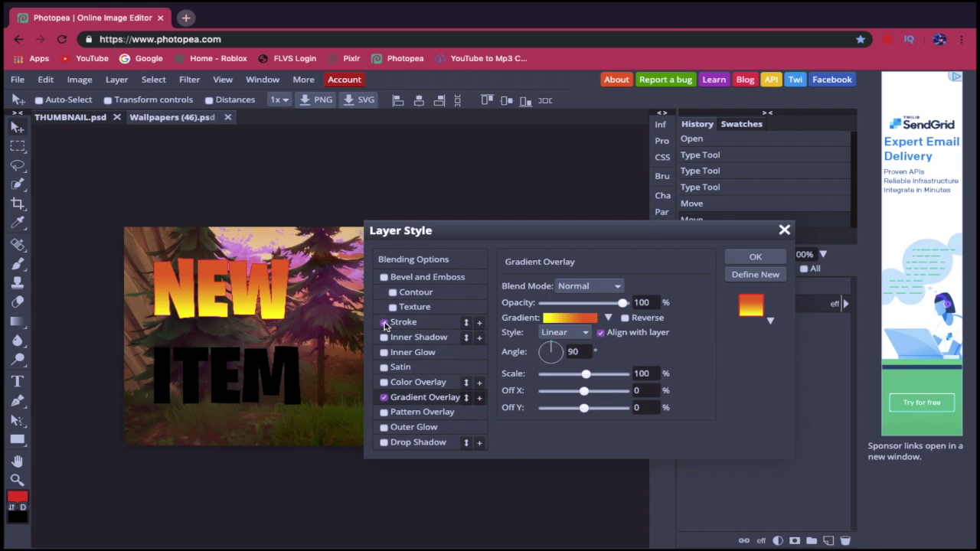
# - Give the NEW text a black outside stroke with a size of 20 px
pyautogui.click(407, 323)
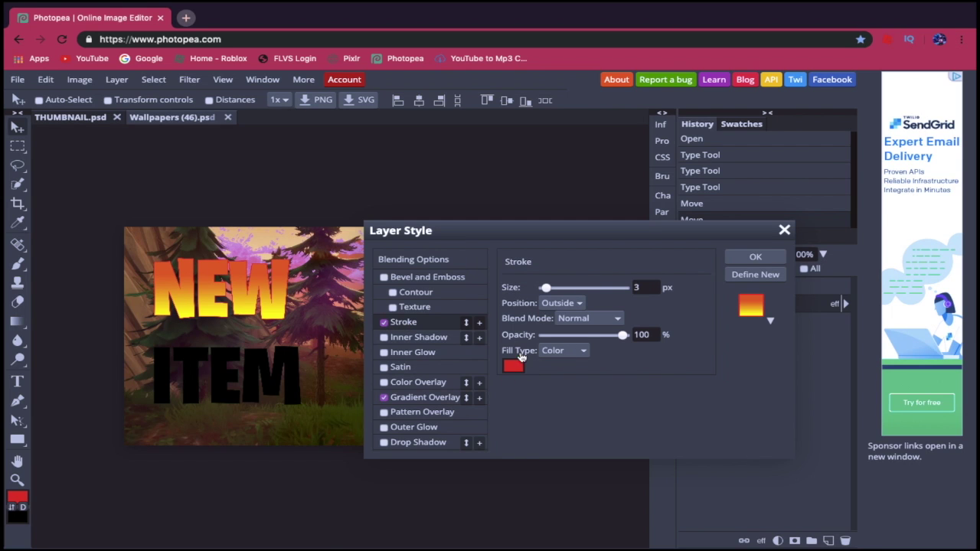
pyautogui.click(513, 366)
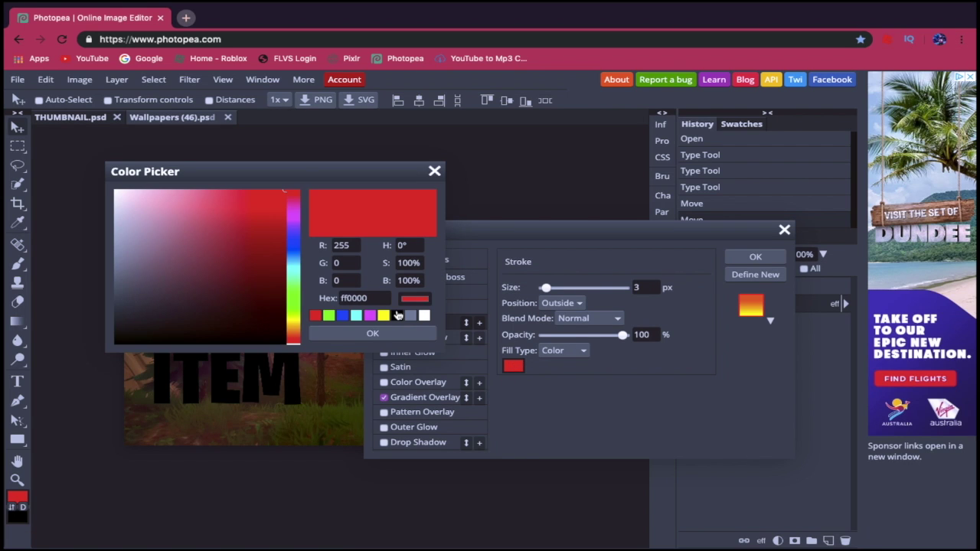
pyautogui.click(397, 315)
pyautogui.click(373, 333)
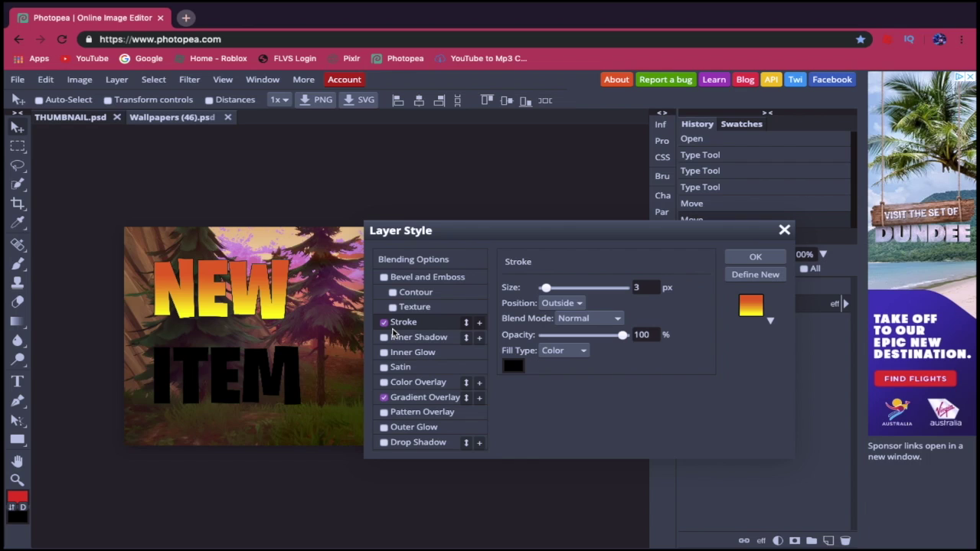
pyautogui.moveTo(547, 291); pyautogui.dragTo(553, 293)
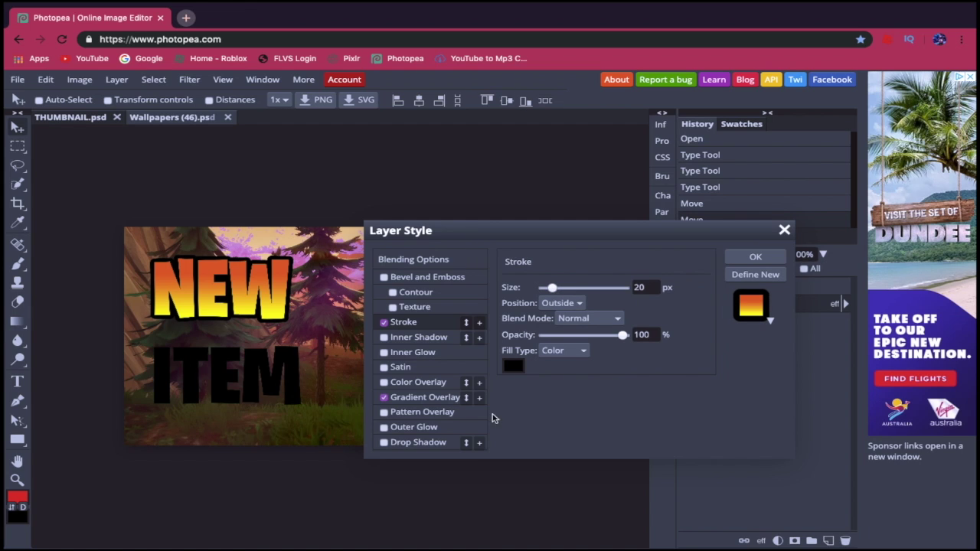
# - Add a drop shadow to the NEW text with 100% opacity and 70 px size, and apply the layer style
pyautogui.click(400, 443)
pyautogui.moveTo(588, 303); pyautogui.dragTo(656, 314)
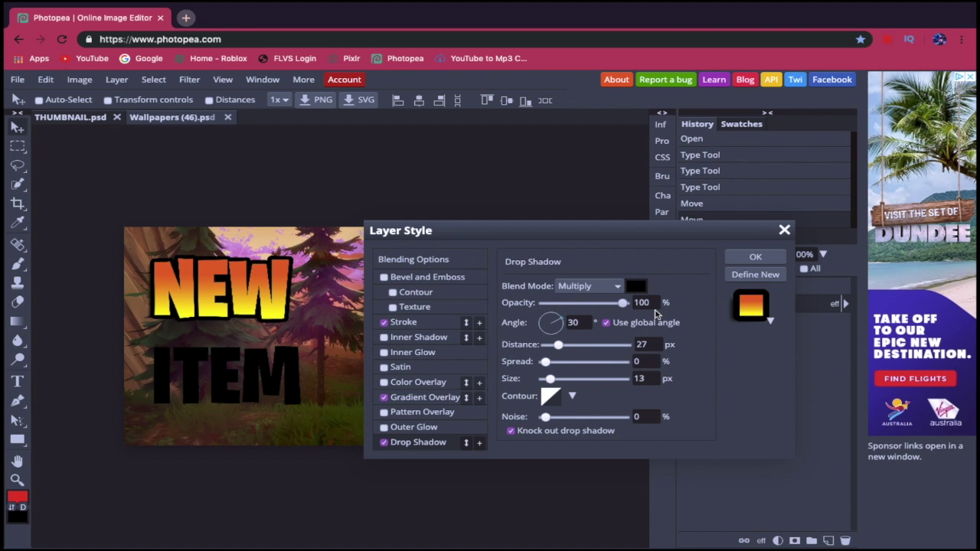
pyautogui.moveTo(551, 383); pyautogui.dragTo(572, 380)
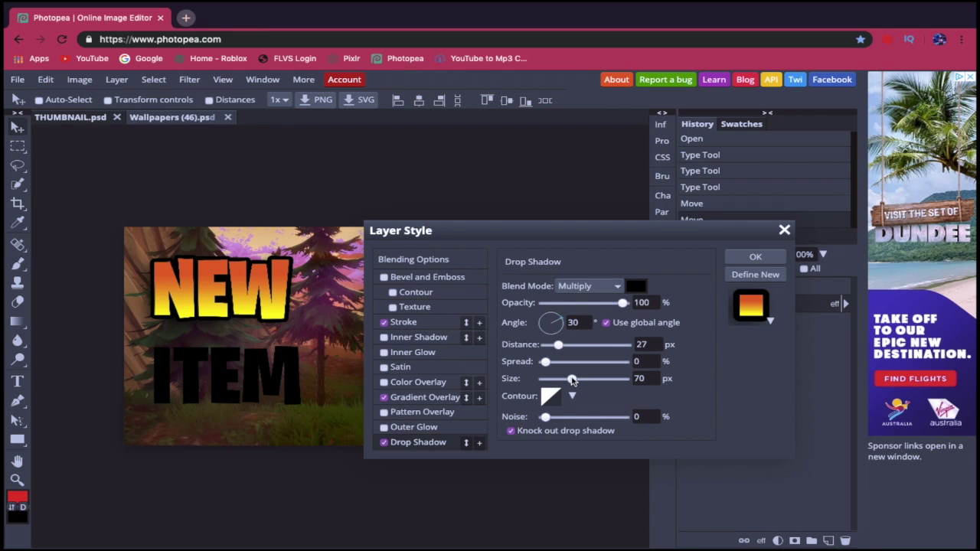
pyautogui.moveTo(546, 417); pyautogui.dragTo(527, 429)
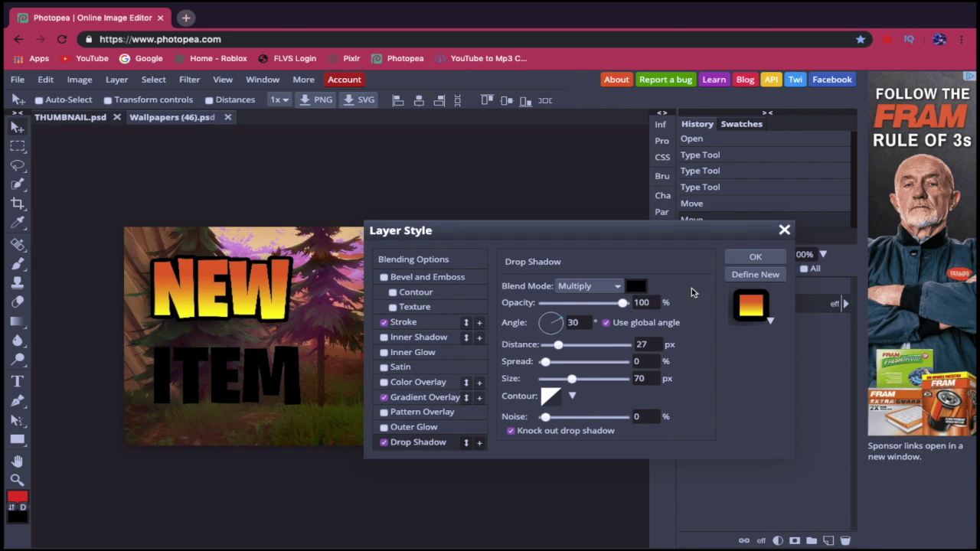
pyautogui.click(755, 257)
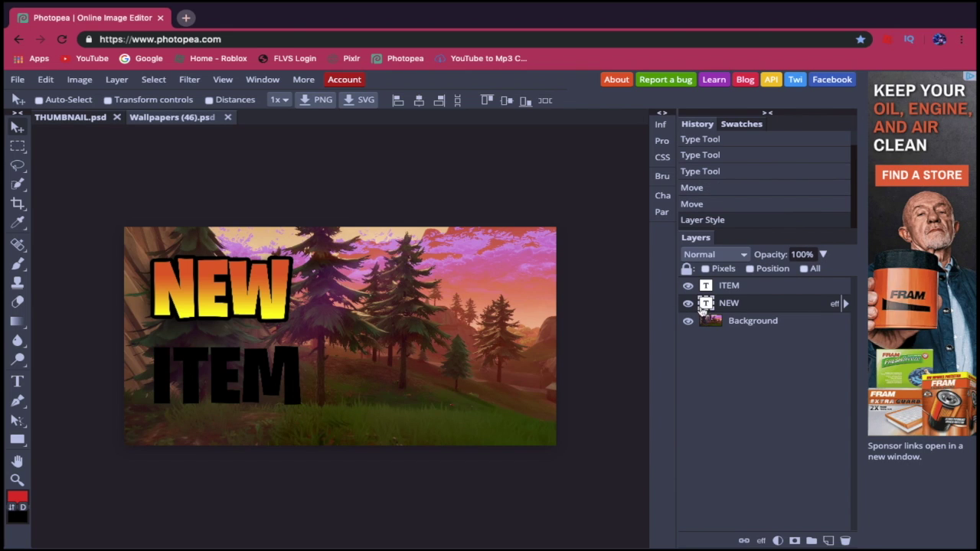
# - Give the ITEM text the same stroke, gradient overlay and drop shadow effects as the NEW text
pyautogui.click(737, 286)
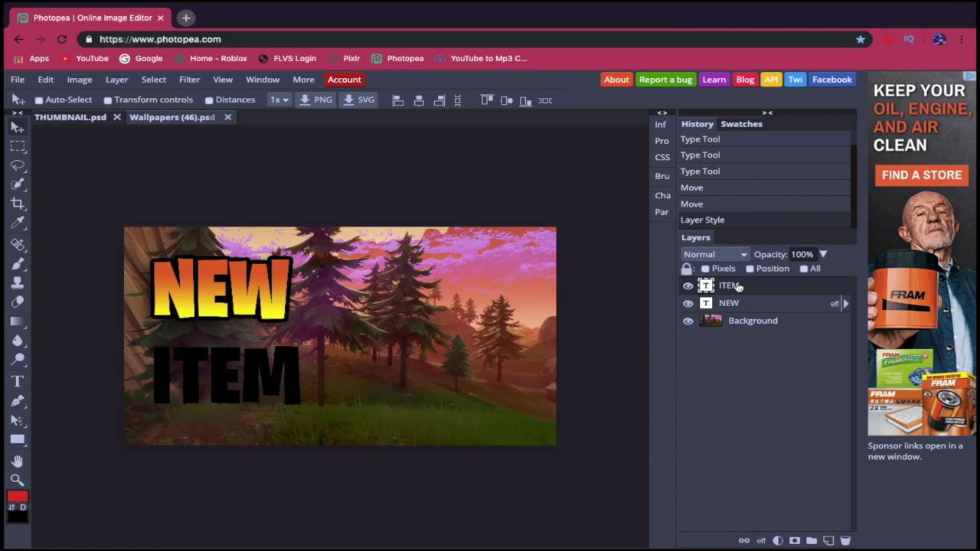
pyautogui.rightClick(737, 287)
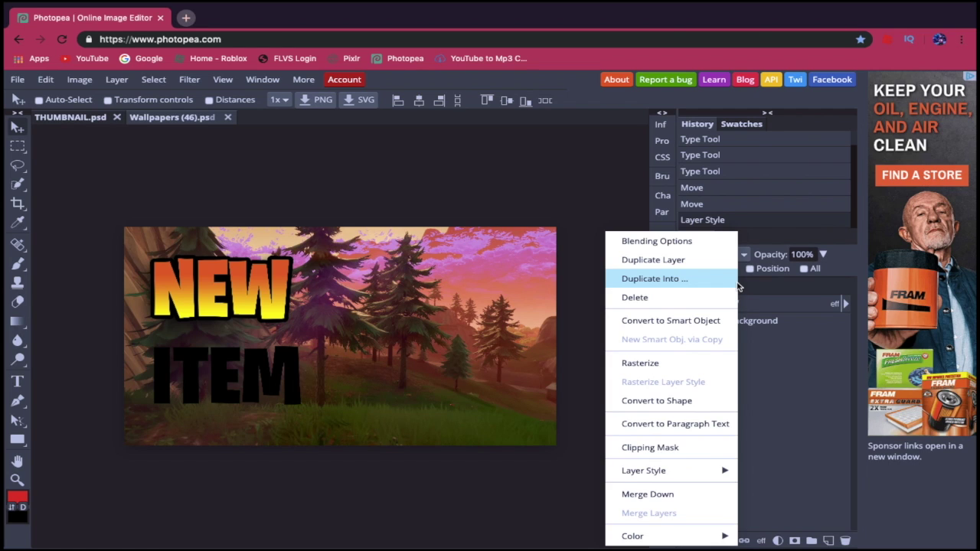
pyautogui.click(677, 243)
pyautogui.moveTo(465, 177); pyautogui.dragTo(820, 215)
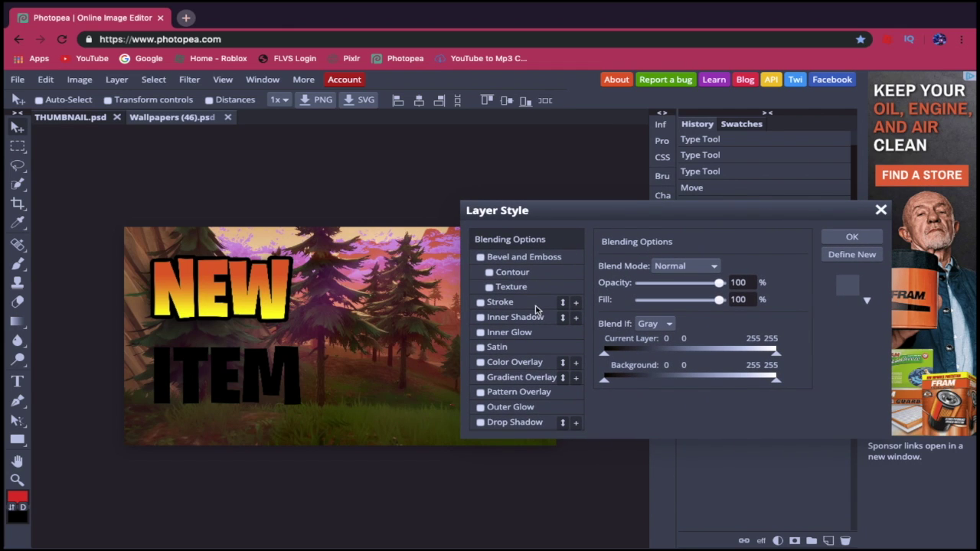
pyautogui.click(480, 303)
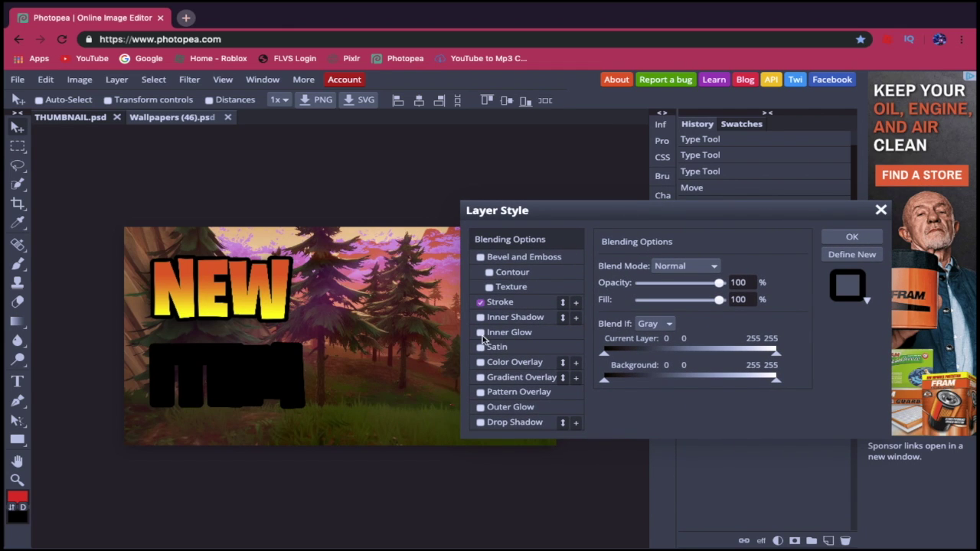
pyautogui.click(481, 378)
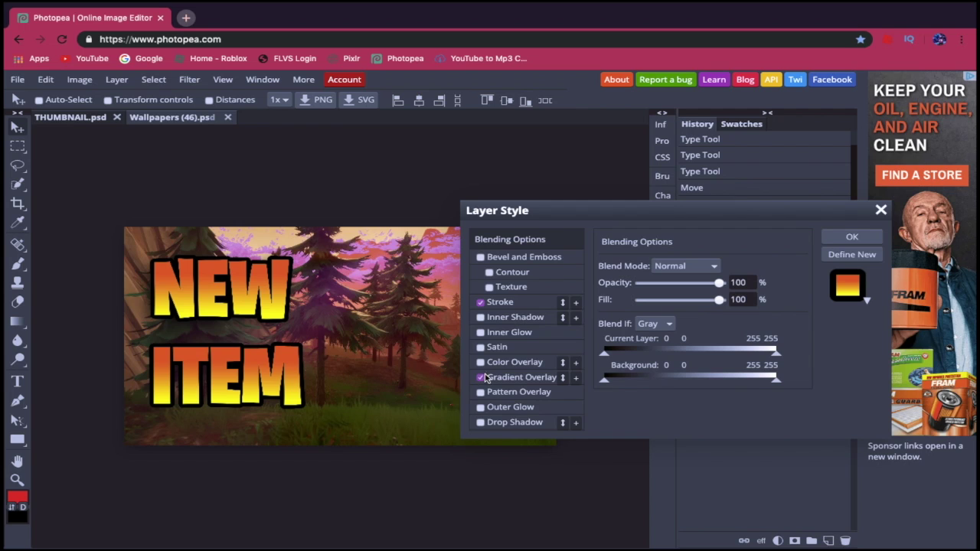
pyautogui.click(480, 424)
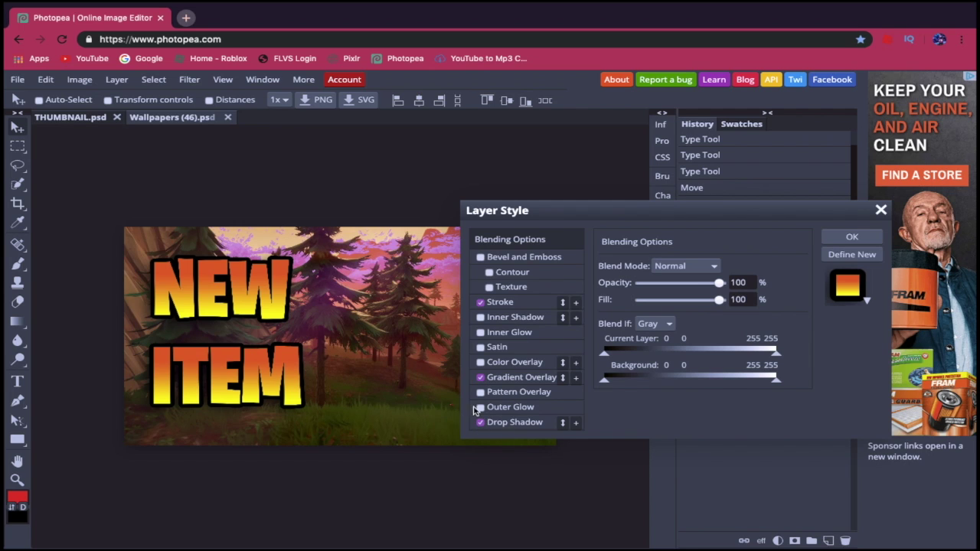
pyautogui.click(851, 237)
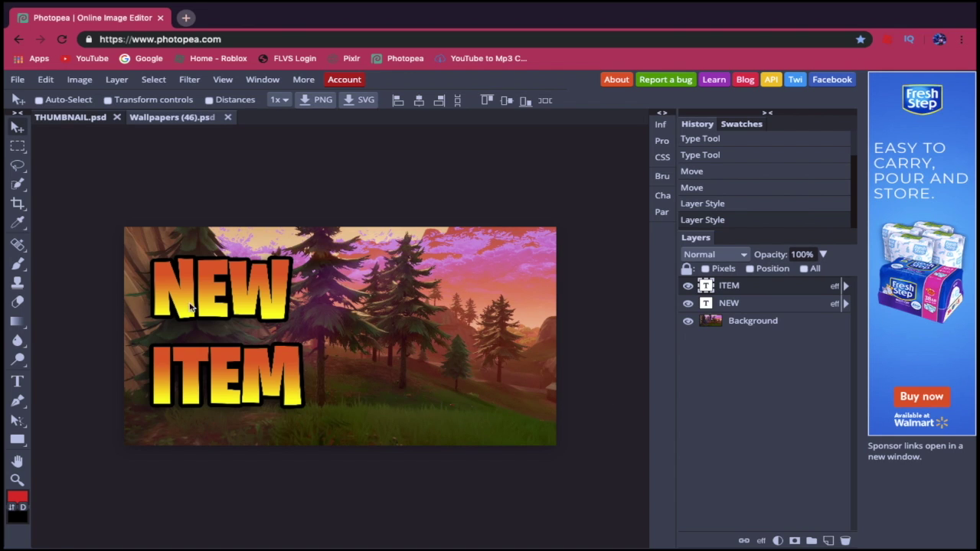
# - Browse for an image to open in the 3D Models folder of the S9 ULTIMATE Fortnite GFX Pack on the Desktop
pyautogui.click(17, 79)
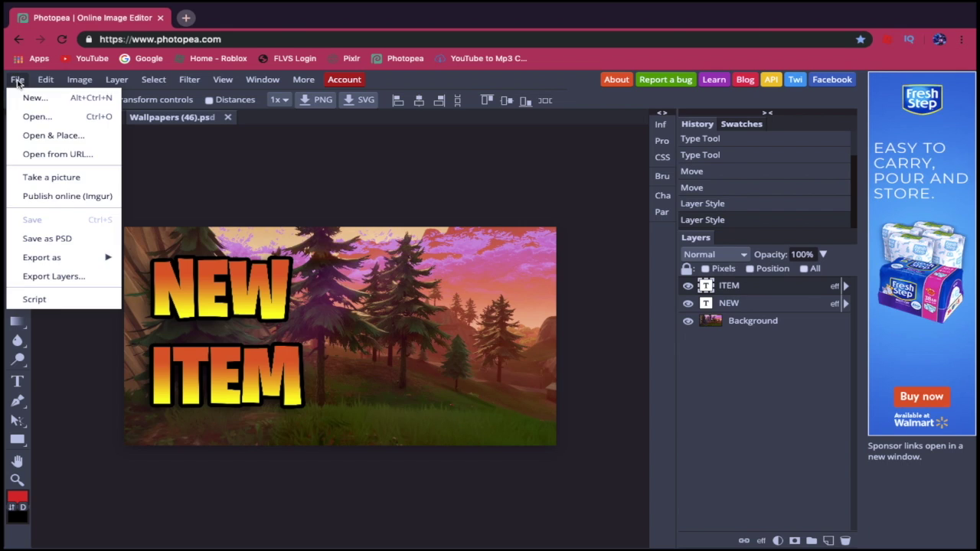
pyautogui.click(40, 120)
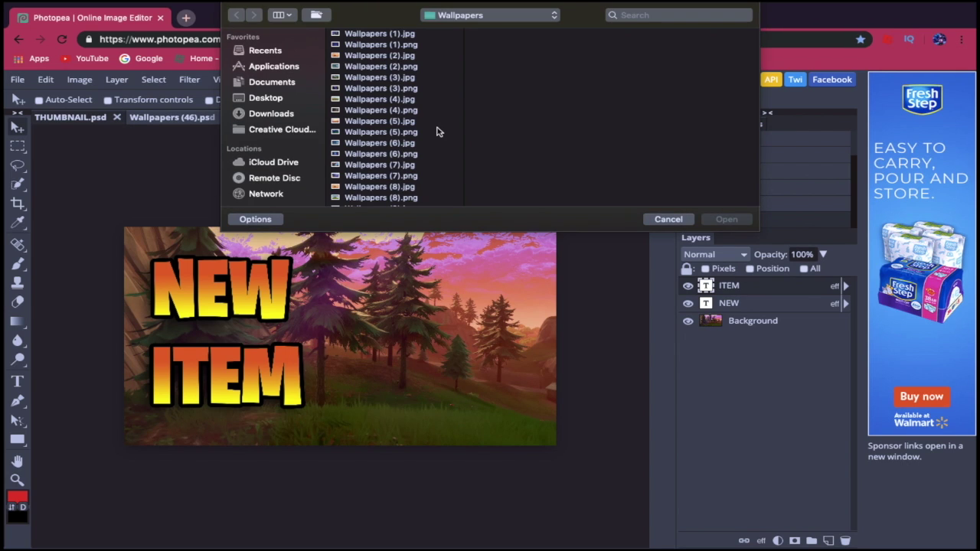
pyautogui.click(278, 100)
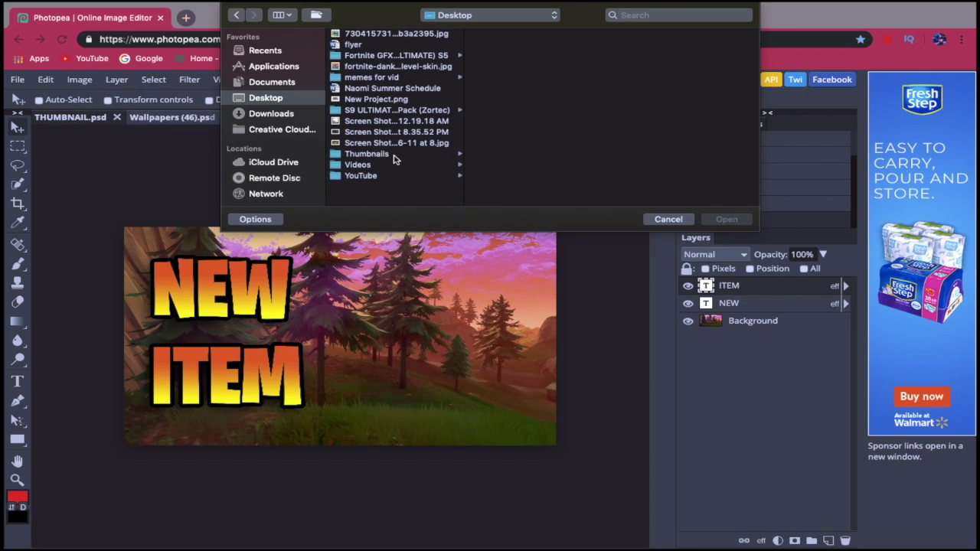
pyautogui.click(379, 111)
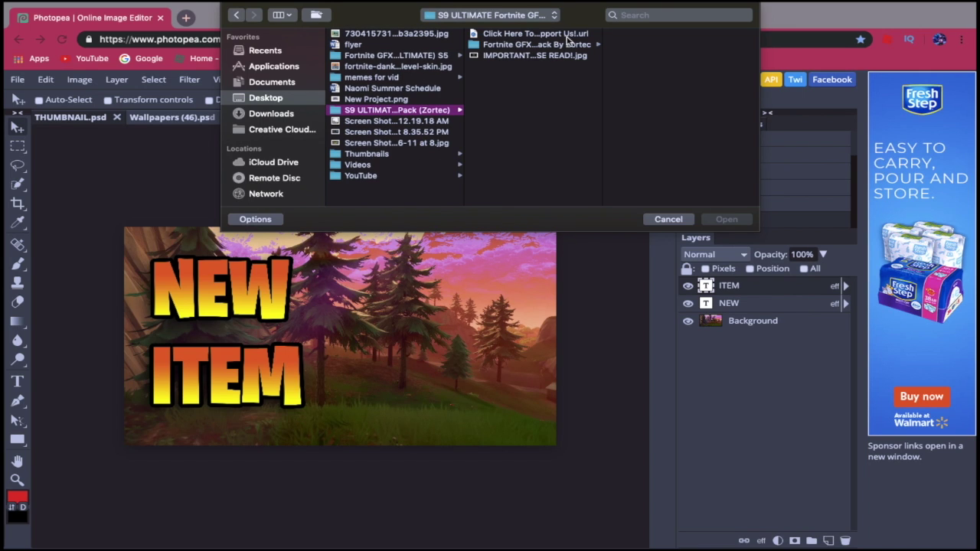
pyautogui.click(516, 55)
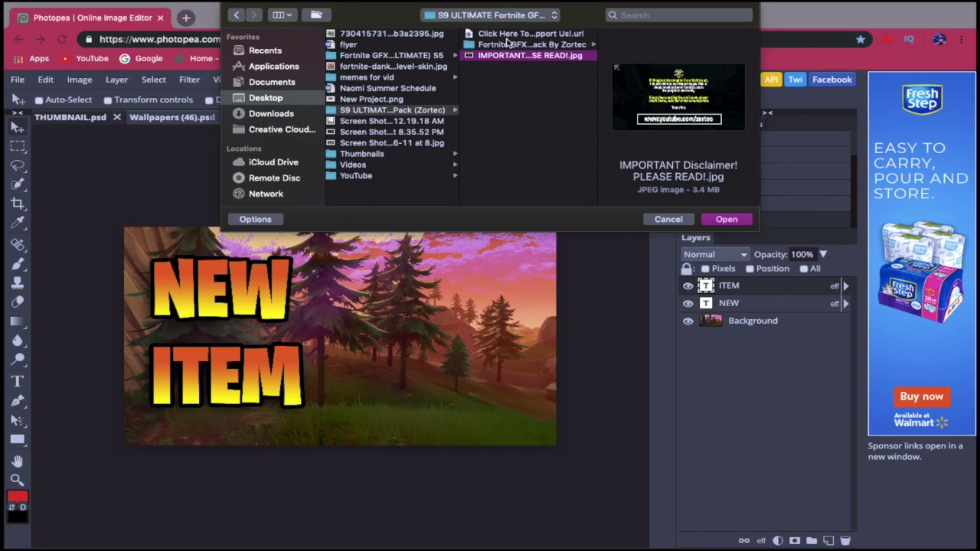
pyautogui.click(510, 44)
pyautogui.click(658, 44)
pyautogui.click(612, 35)
pyautogui.click(645, 35)
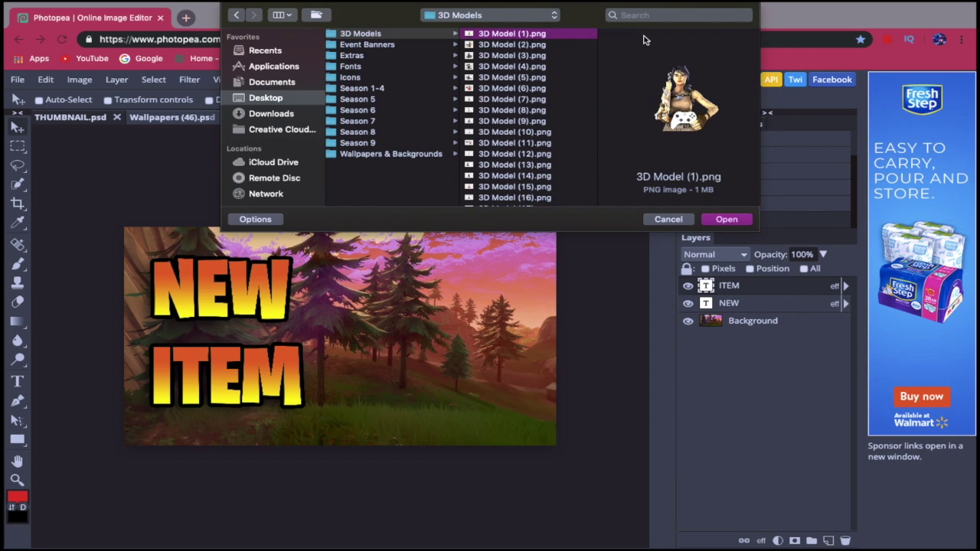
# - Look through the character previews, open 3D Model (26).png as a separate document and close it again
pyautogui.press('Down')
pyautogui.press('Down')
pyautogui.press('Down')
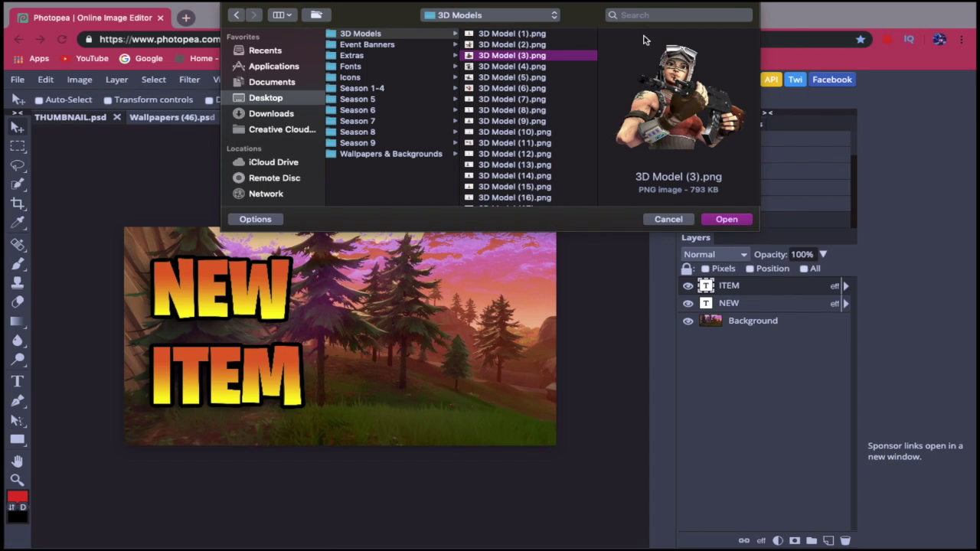
pyautogui.press('Down')
pyautogui.press('Down')
pyautogui.press('Down')
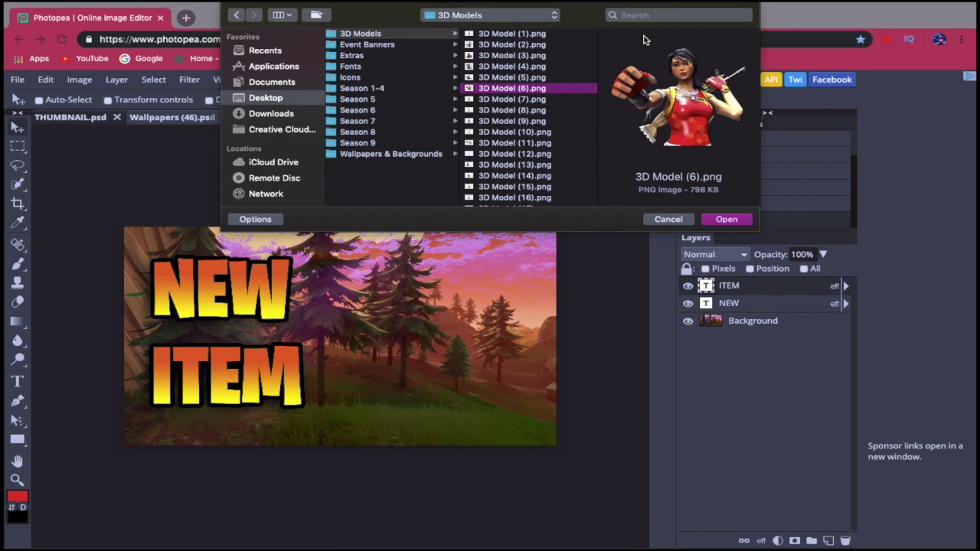
pyautogui.press('Down')
pyautogui.press('Down')
pyautogui.press('Down')
pyautogui.press('Down')
pyautogui.press('Down')
pyautogui.press('Down')
pyautogui.press('Down')
pyautogui.press('Down')
pyautogui.press('Down')
pyautogui.press('Down')
pyautogui.press('Down')
pyautogui.press('Down')
pyautogui.press('Down')
pyautogui.press('Down')
pyautogui.press('Down')
pyautogui.press('Down')
pyautogui.press('Down')
pyautogui.press('Down')
pyautogui.press('Down')
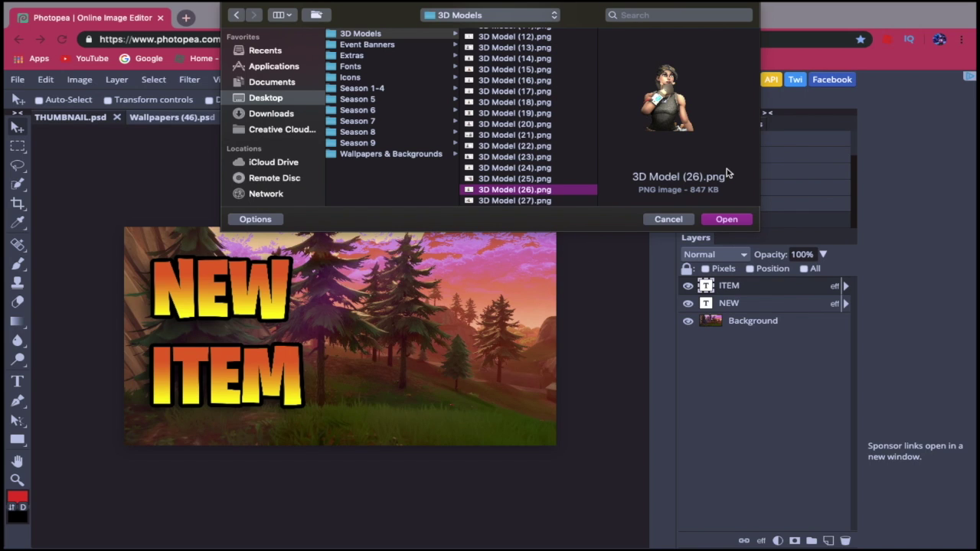
pyautogui.click(716, 220)
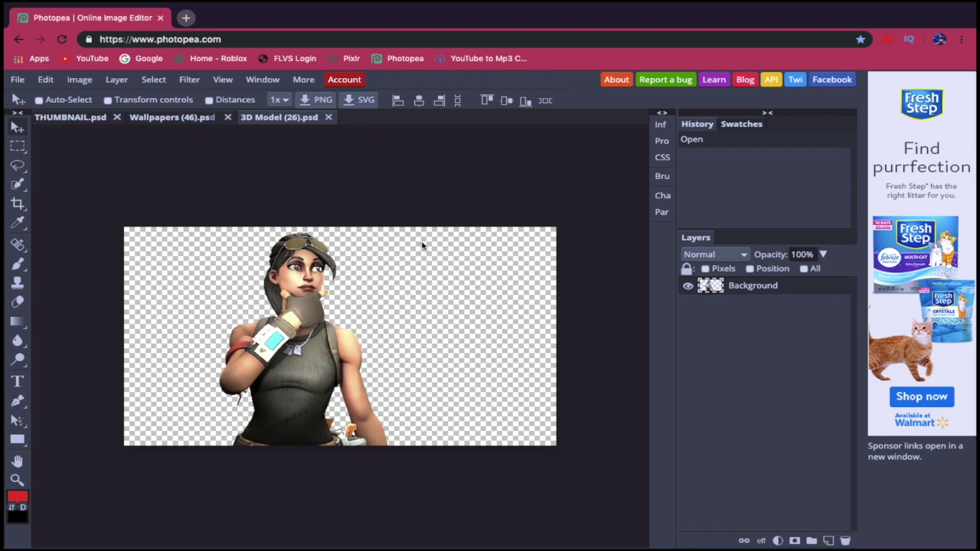
pyautogui.click(327, 119)
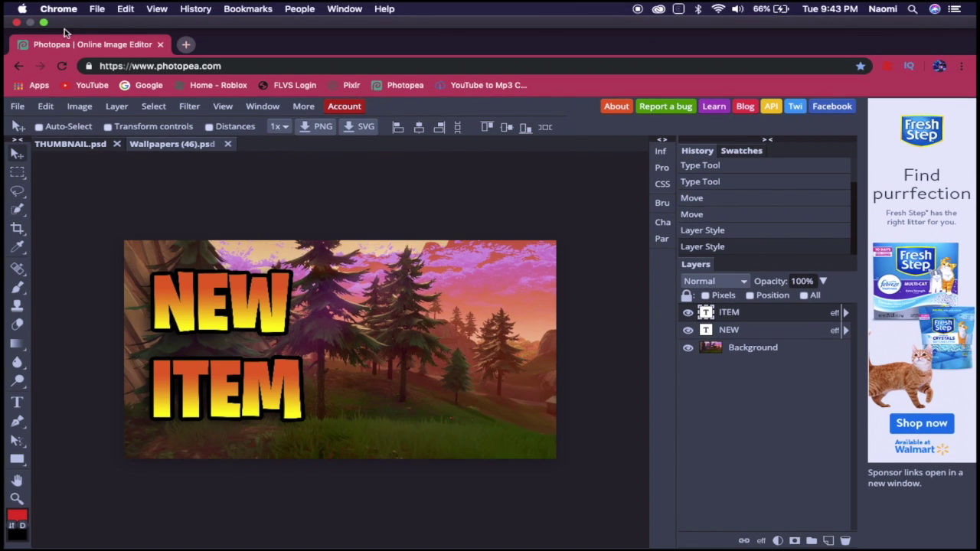
# - Take the browser out of full screen and open the Zortec GFX pack's 3D Models folder in Finder from the desktop
pyautogui.click(44, 23)
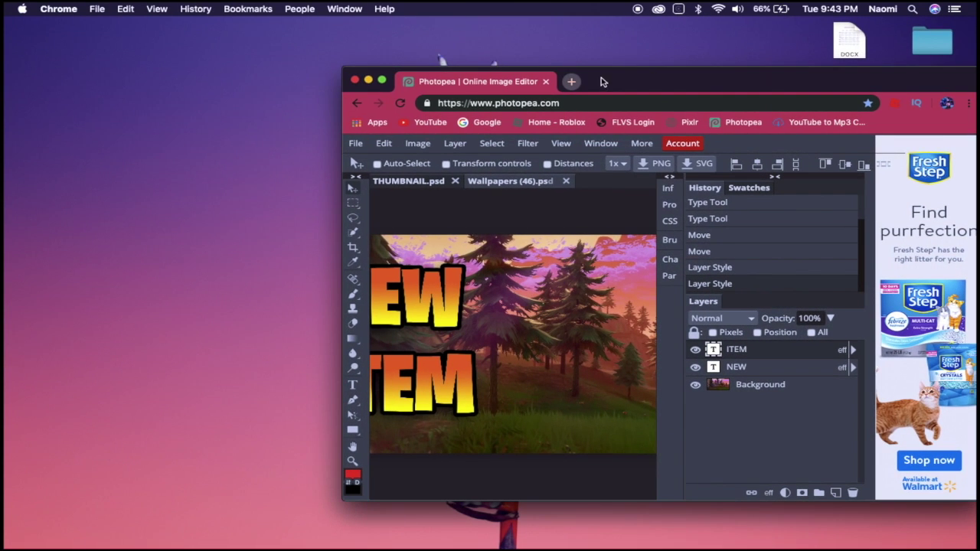
pyautogui.moveTo(600, 77); pyautogui.dragTo(413, 71)
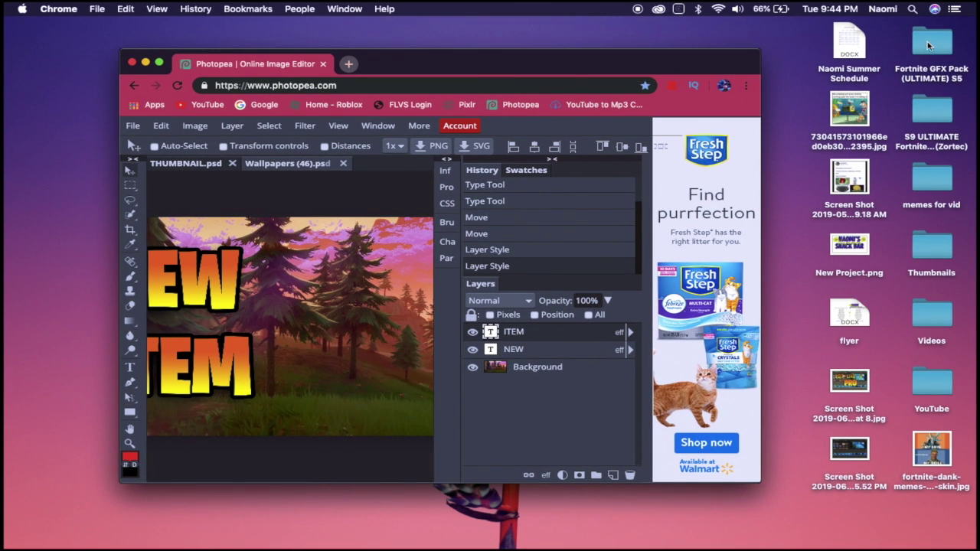
pyautogui.doubleClick(926, 111)
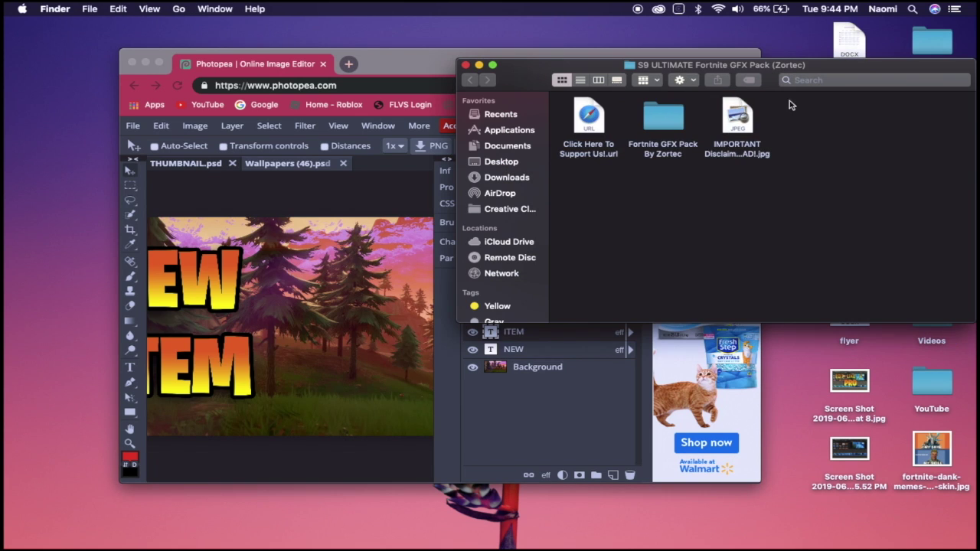
pyautogui.doubleClick(663, 118)
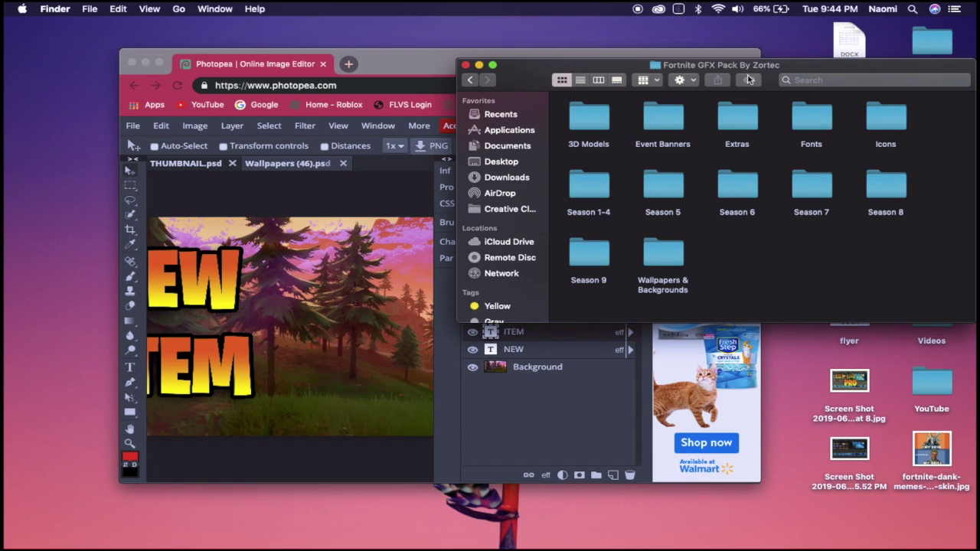
pyautogui.doubleClick(588, 116)
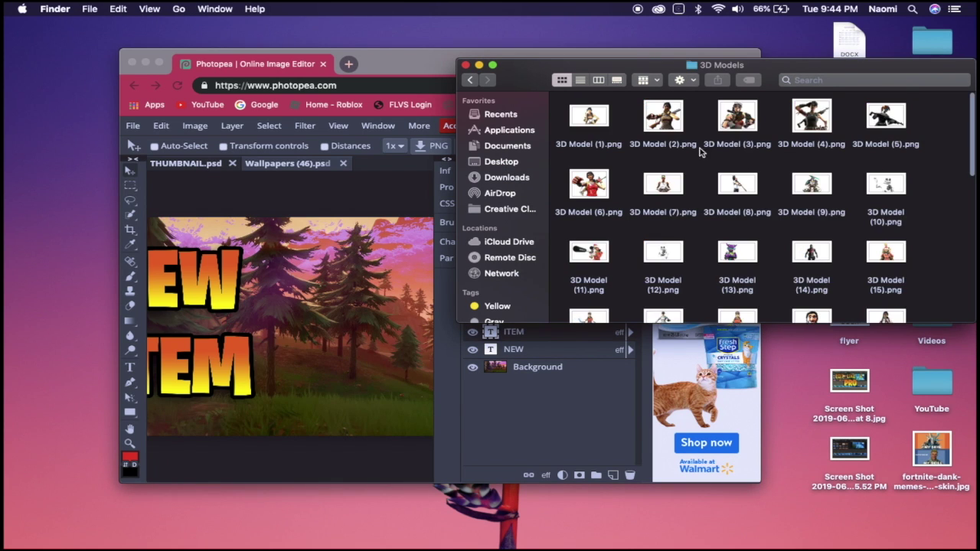
# - Place 3D Model (26).png from the Finder folder into the wallpaper document and return the browser to full screen
pyautogui.scroll(-3, 685, 166)
pyautogui.scroll(-4, 684, 166)
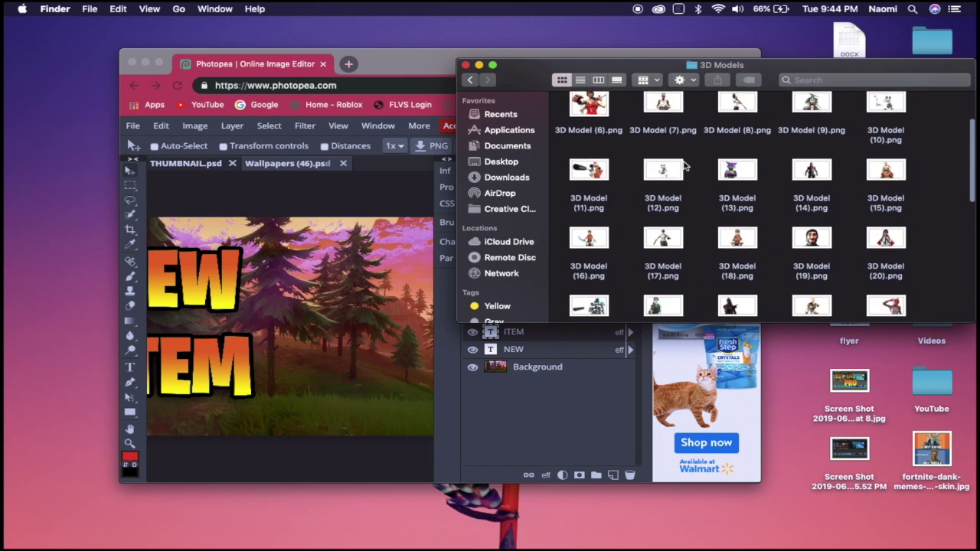
pyautogui.scroll(-3, 685, 166)
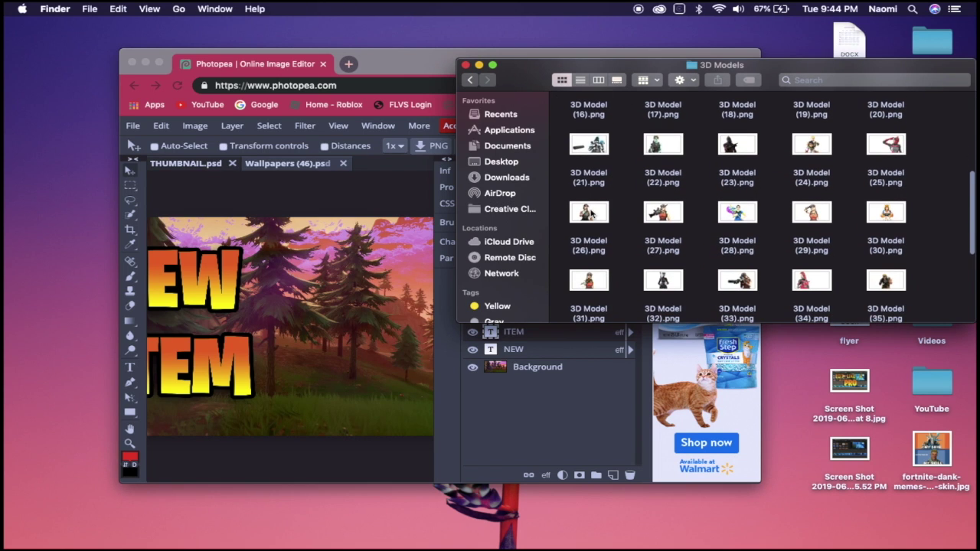
pyautogui.click(590, 214)
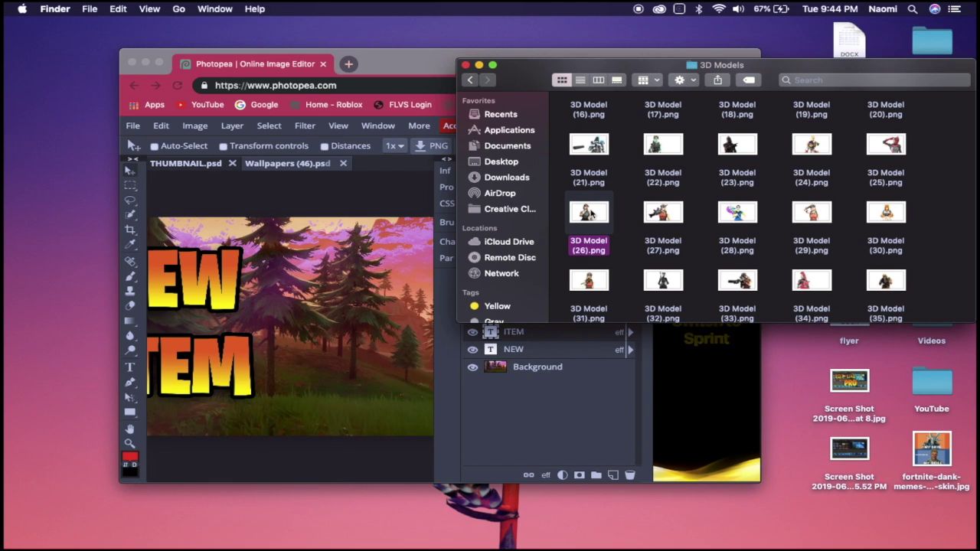
pyautogui.moveTo(589, 214); pyautogui.dragTo(396, 297)
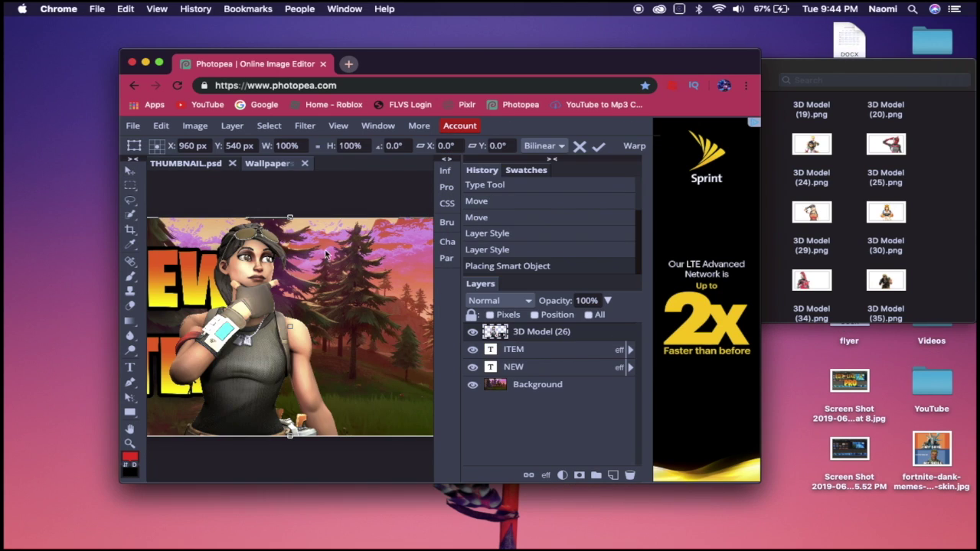
pyautogui.click(160, 62)
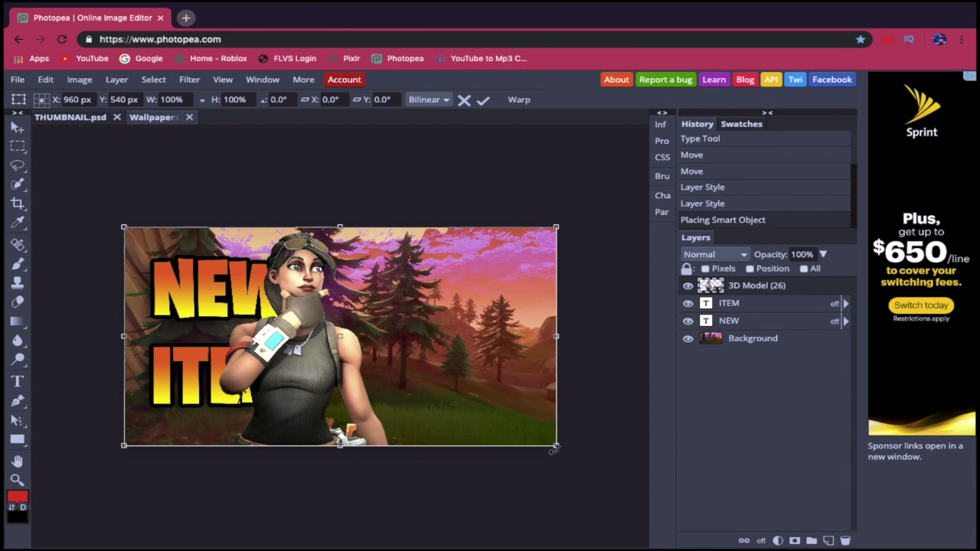
# - Commit the placed character at its original size and move it to the right of the NEW ITEM text
pyautogui.moveTo(553, 444); pyautogui.dragTo(412, 404)
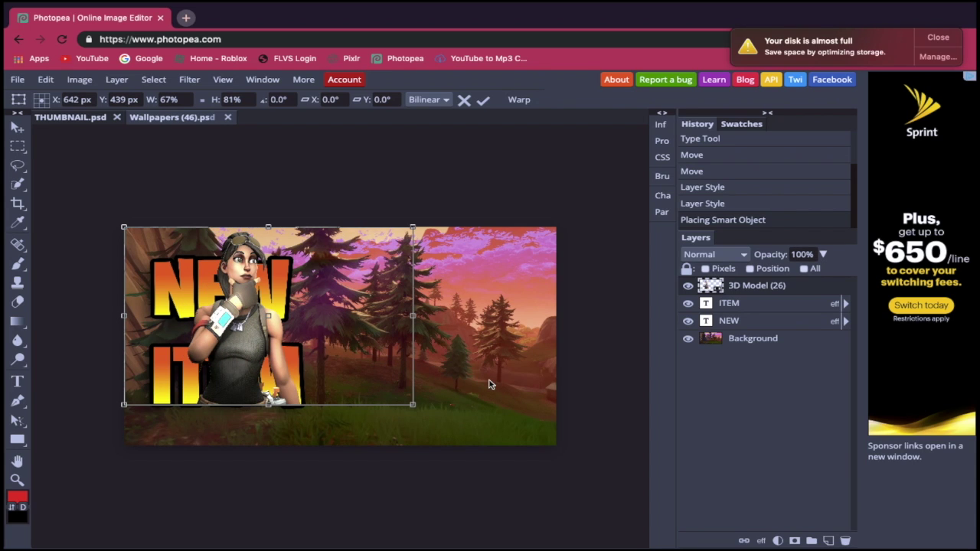
pyautogui.press('Return')
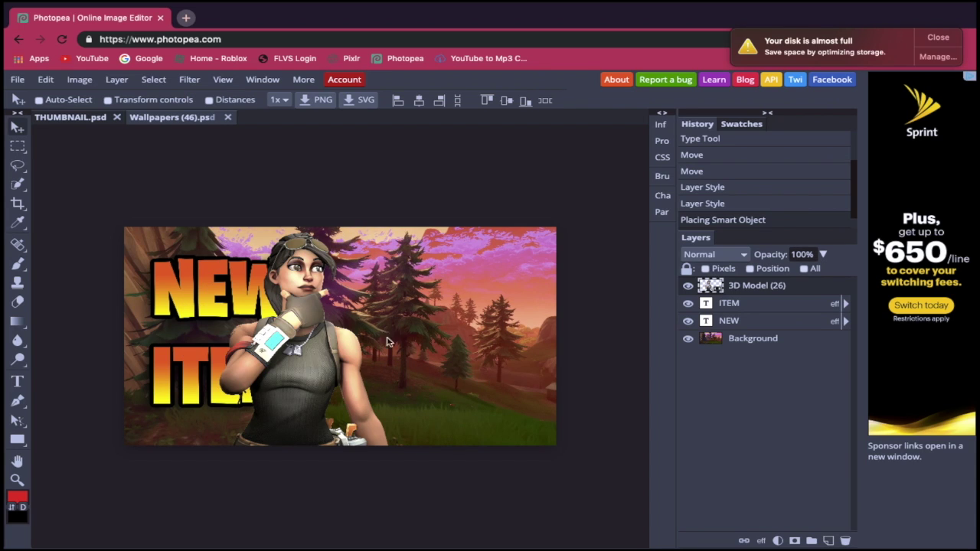
pyautogui.moveTo(321, 369); pyautogui.dragTo(440, 366)
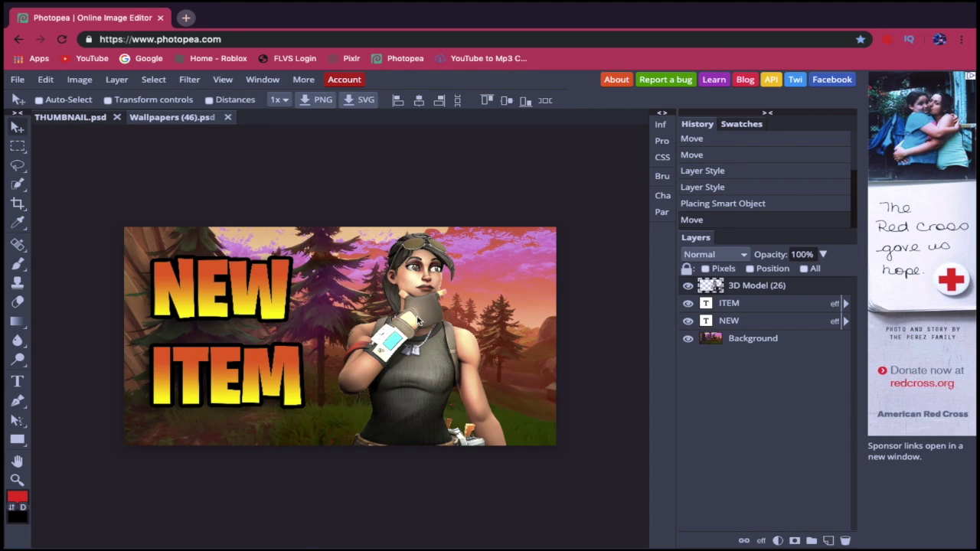
pyautogui.moveTo(420, 320); pyautogui.dragTo(354, 331)
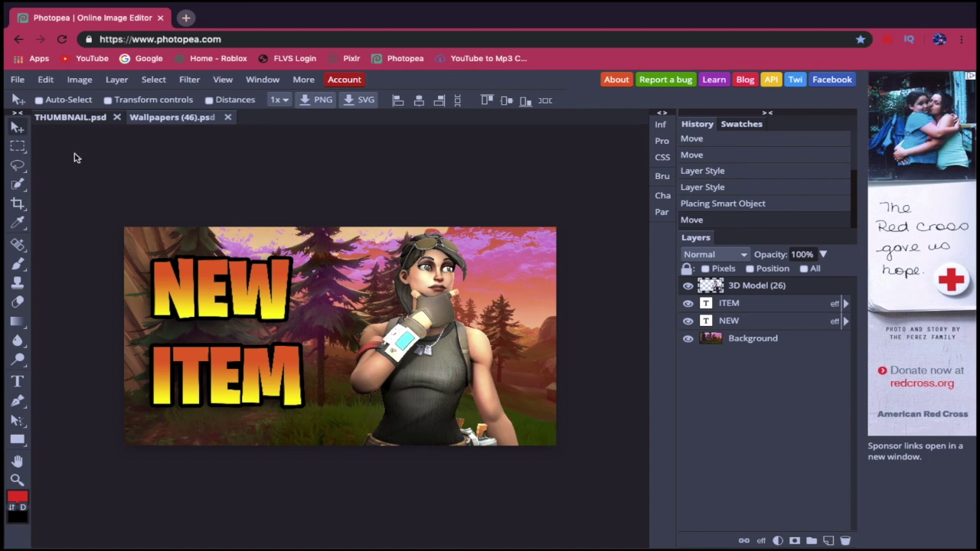
# - Enlarge the character slightly with Free Transform and reposition it to the right of the NEW ITEM text
pyautogui.click(45, 79)
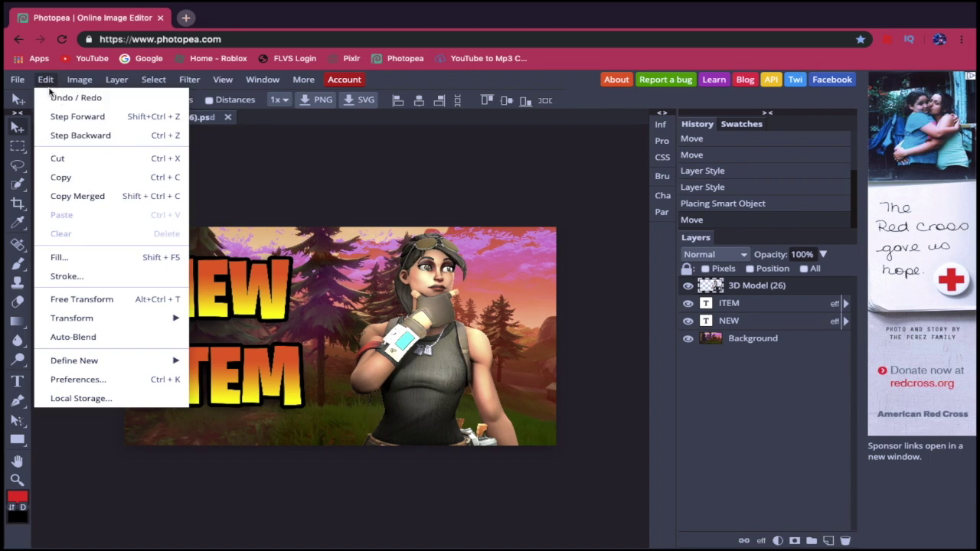
pyautogui.click(83, 299)
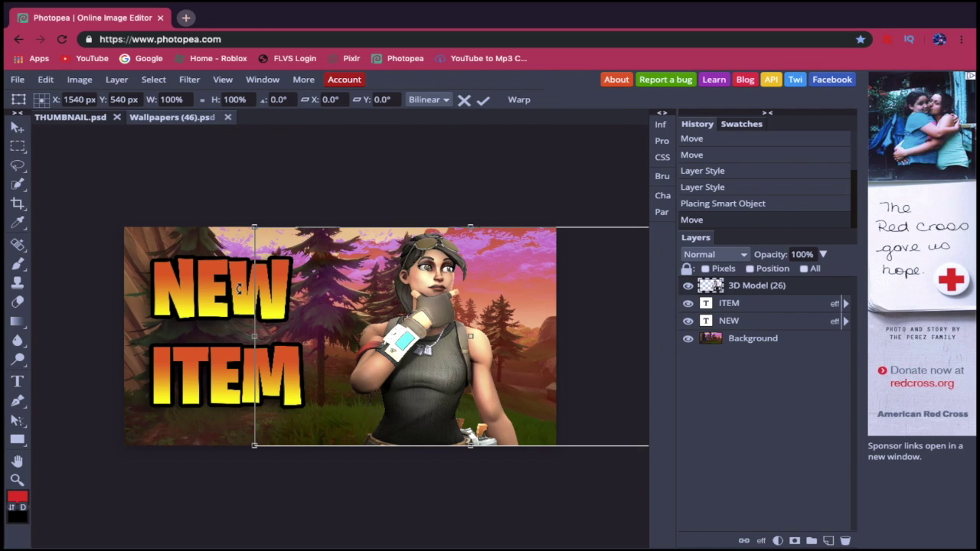
pyautogui.moveTo(442, 351); pyautogui.dragTo(329, 347)
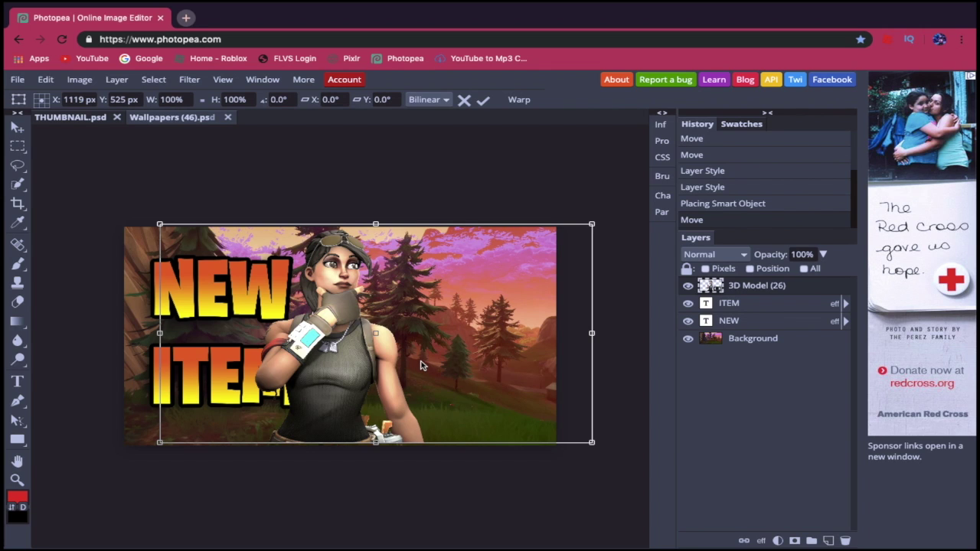
pyautogui.moveTo(592, 443); pyautogui.dragTo(612, 453)
pyautogui.moveTo(313, 365); pyautogui.dragTo(404, 353)
pyautogui.press('Return')
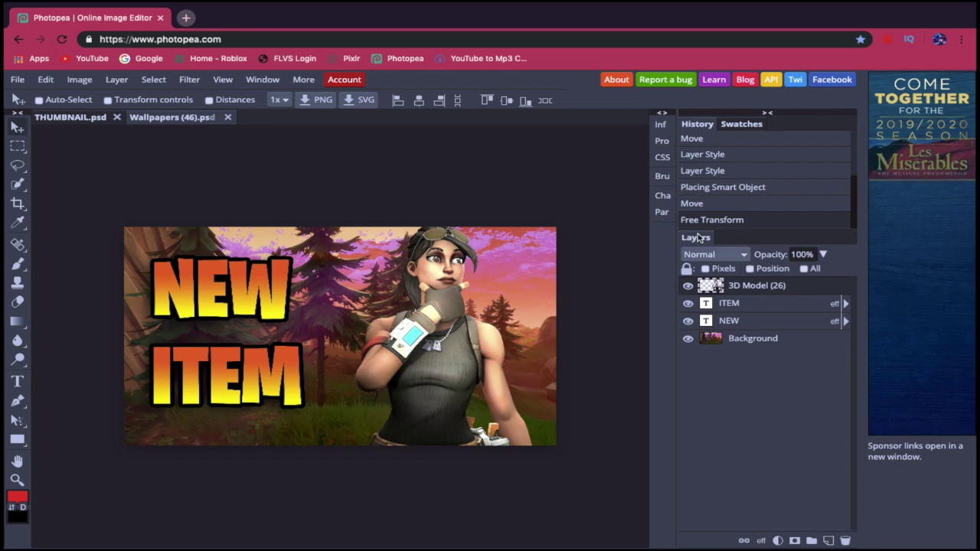
pyautogui.moveTo(438, 308); pyautogui.dragTo(451, 306)
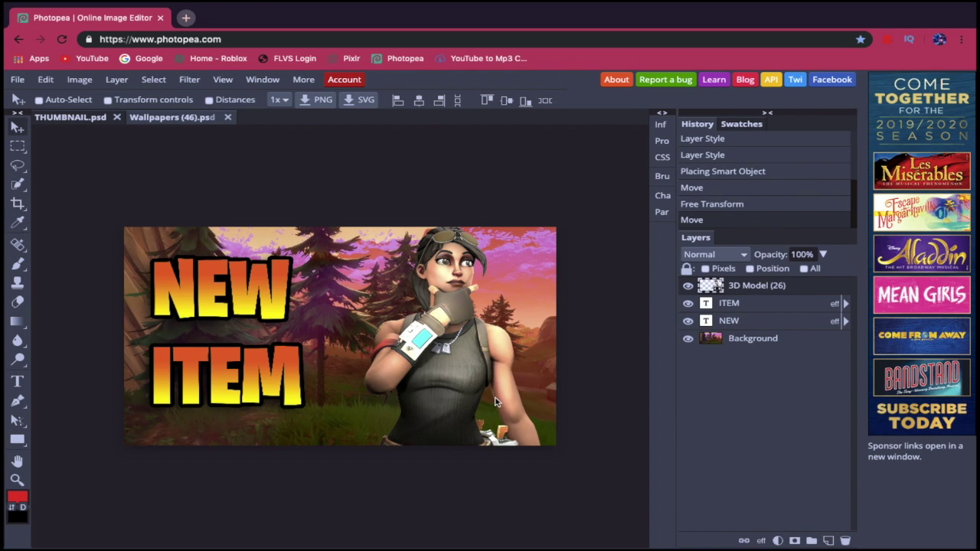
# - Add a black Stroke layer style to the 3D Model (26) layer and shift the outlined character slightly toward the text
pyautogui.rightClick(740, 294)
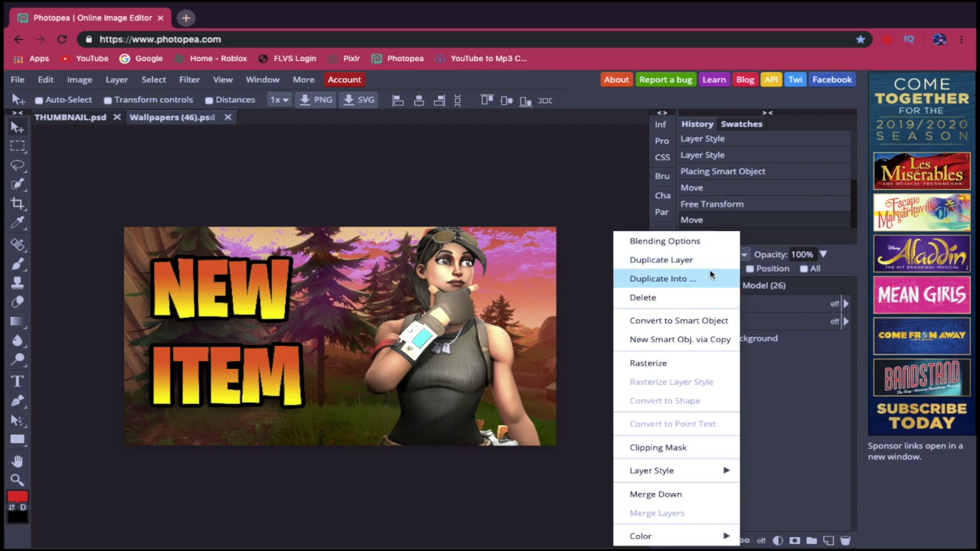
pyautogui.click(683, 240)
pyautogui.moveTo(403, 177); pyautogui.dragTo(536, 179)
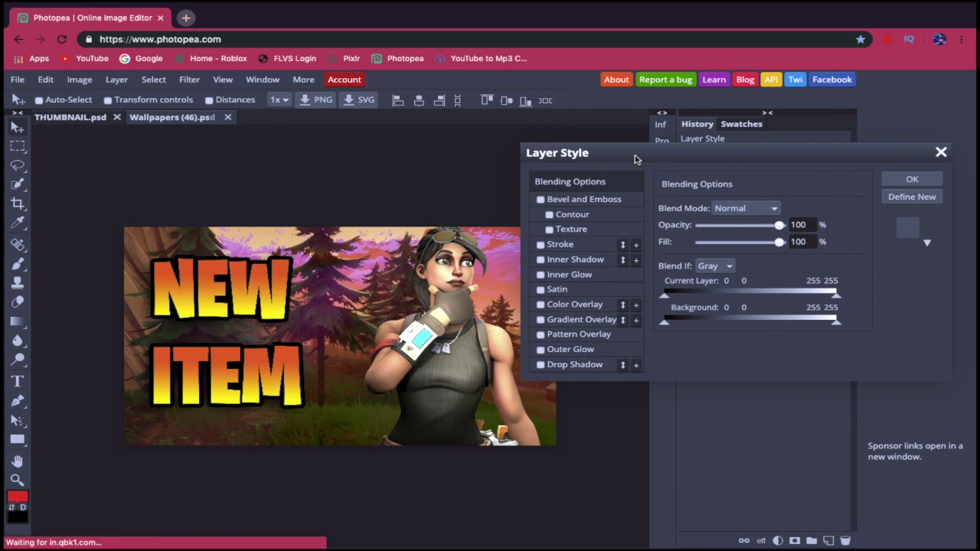
pyautogui.moveTo(634, 158); pyautogui.dragTo(653, 158)
pyautogui.click(558, 244)
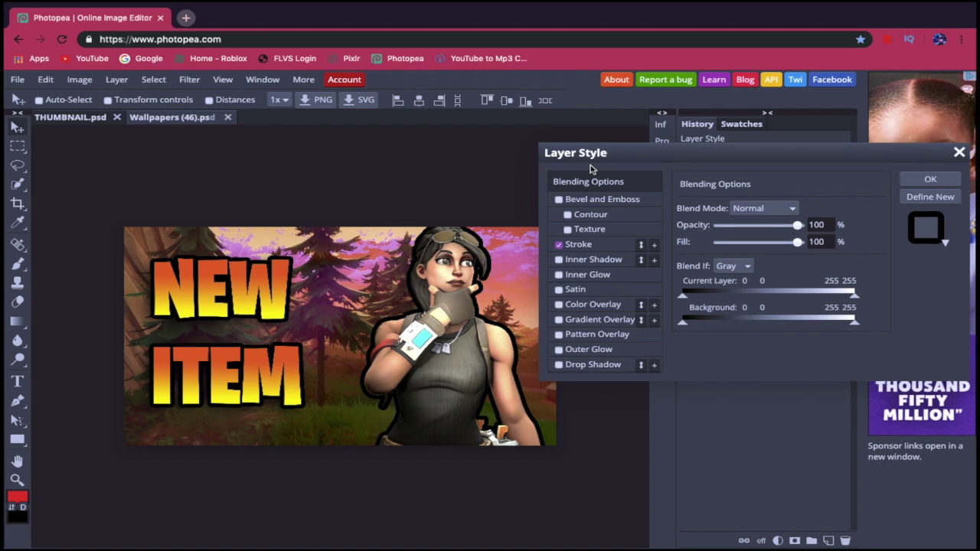
pyautogui.click(929, 180)
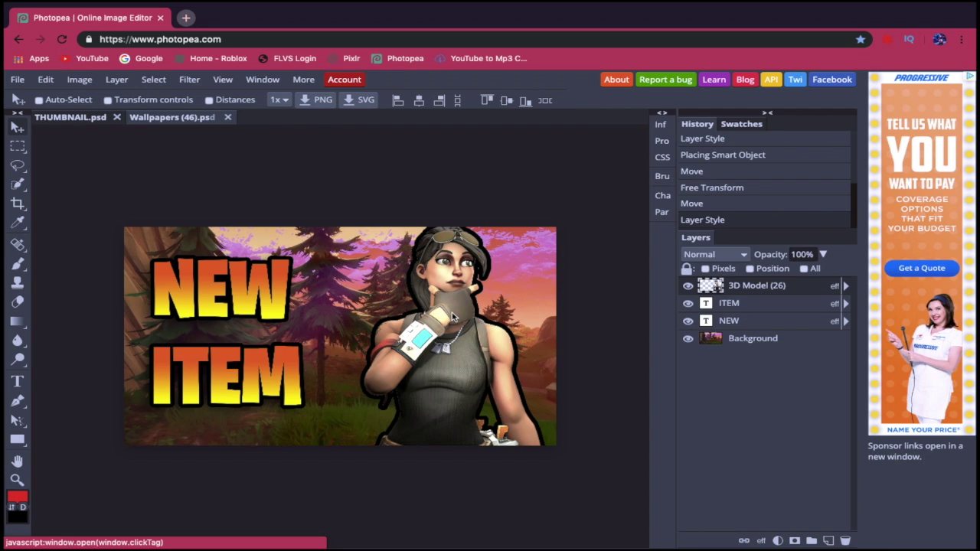
pyautogui.moveTo(455, 314); pyautogui.dragTo(475, 321)
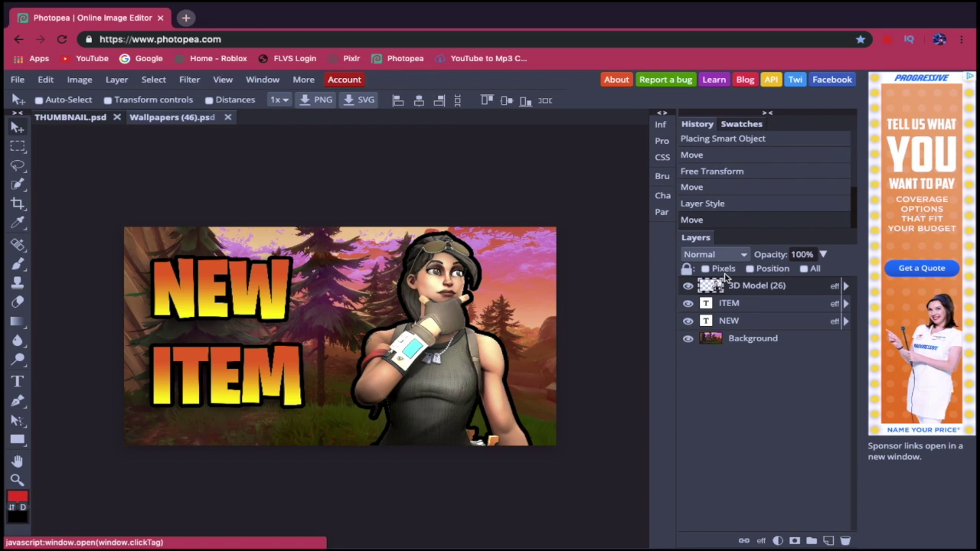
# - Draw a rectangle shape covering the whole canvas directly above the Background layer
pyautogui.click(751, 342)
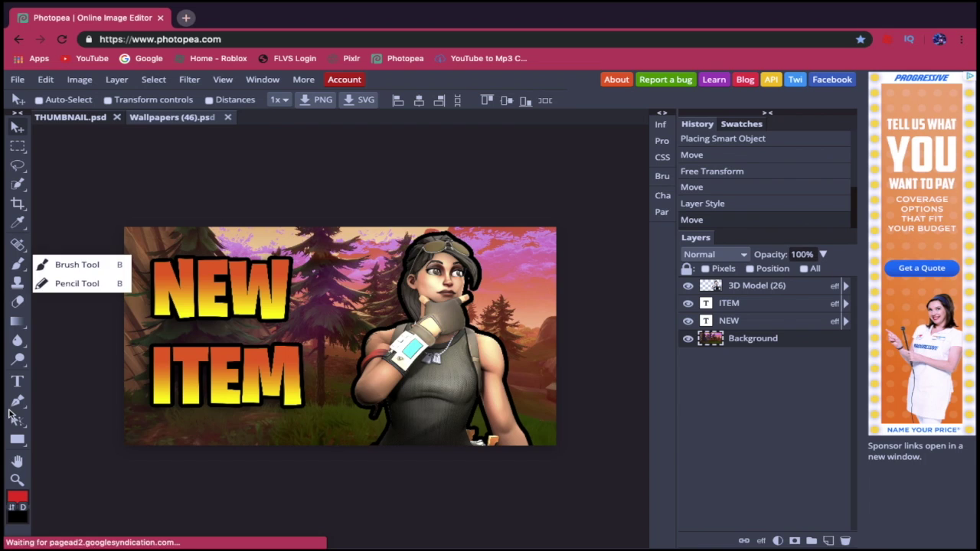
pyautogui.moveTo(15, 441)
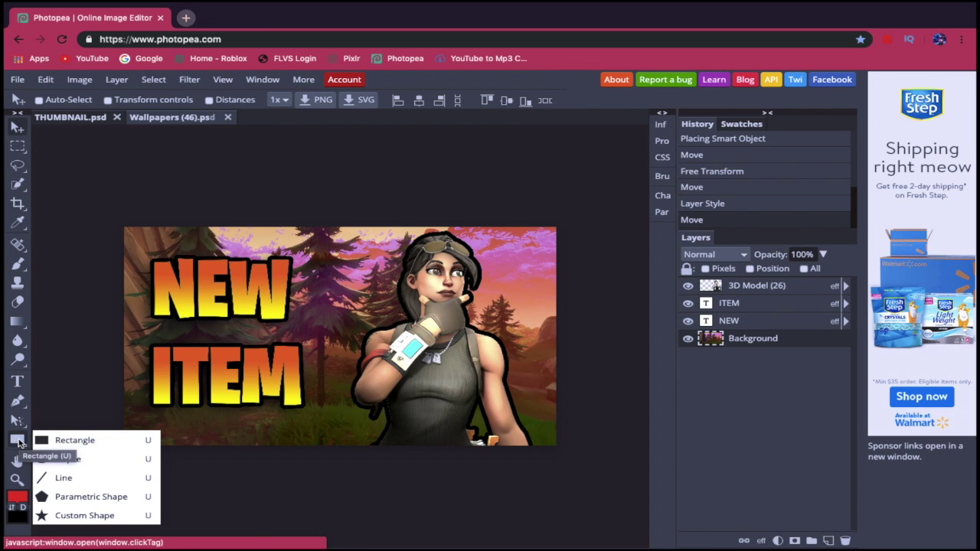
pyautogui.click(66, 442)
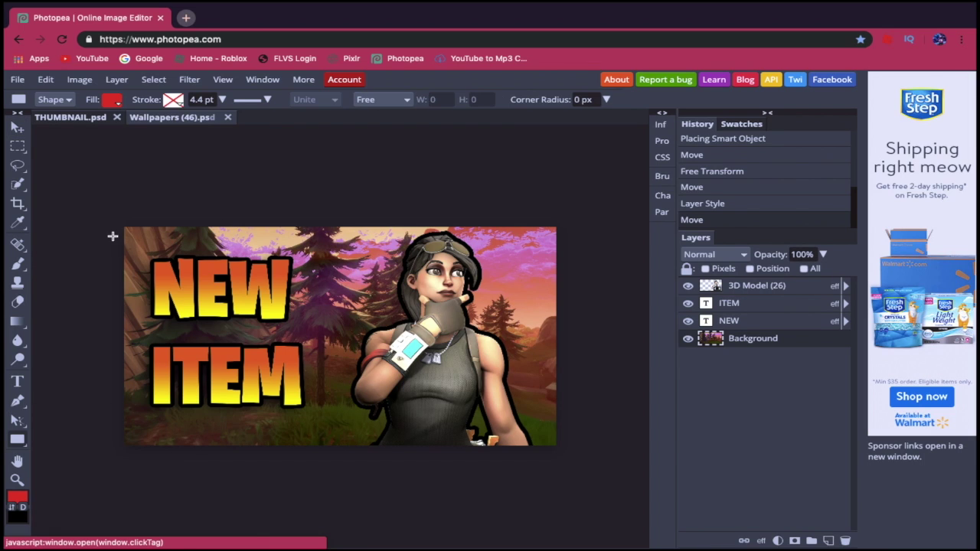
pyautogui.moveTo(112, 212); pyautogui.dragTo(565, 455)
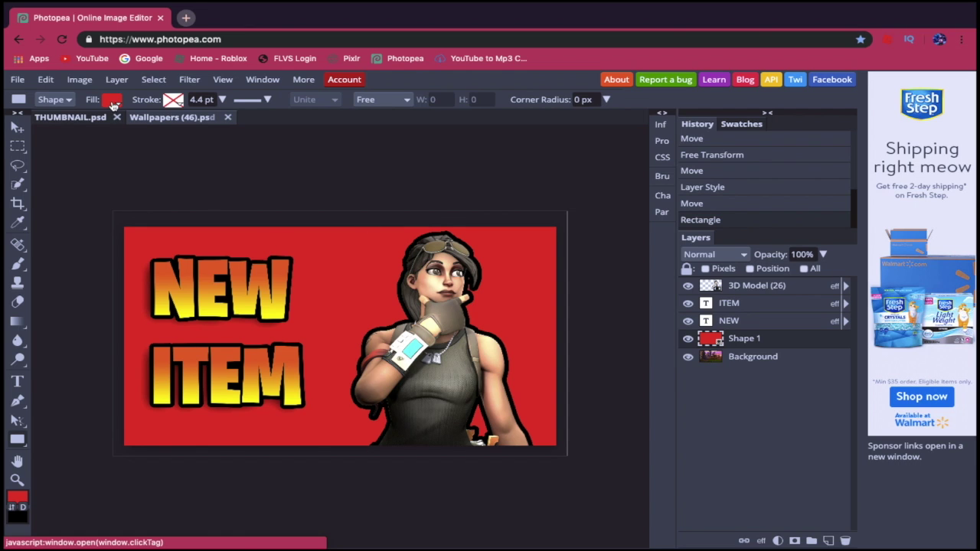
# - Set the rectangle's fill colour to blue 0030ff
pyautogui.click(112, 103)
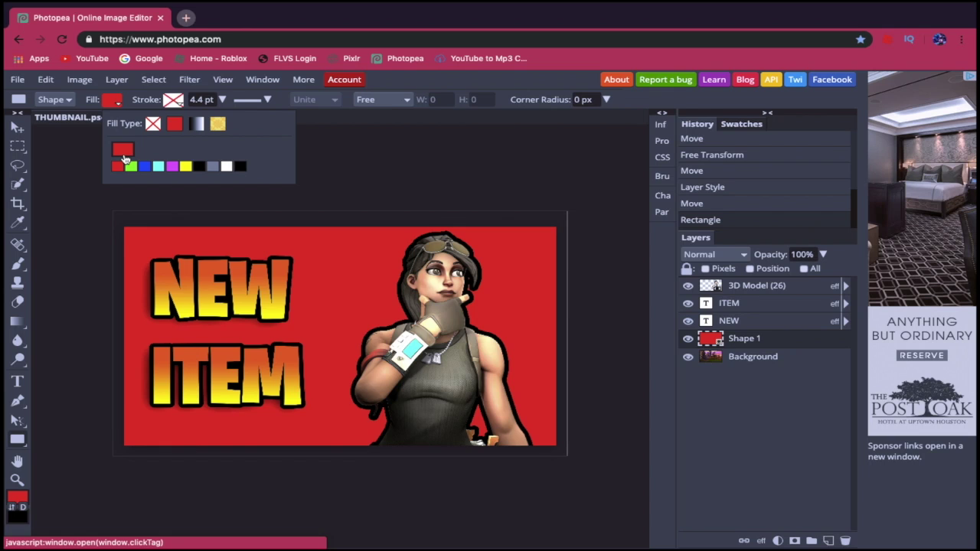
pyautogui.click(124, 152)
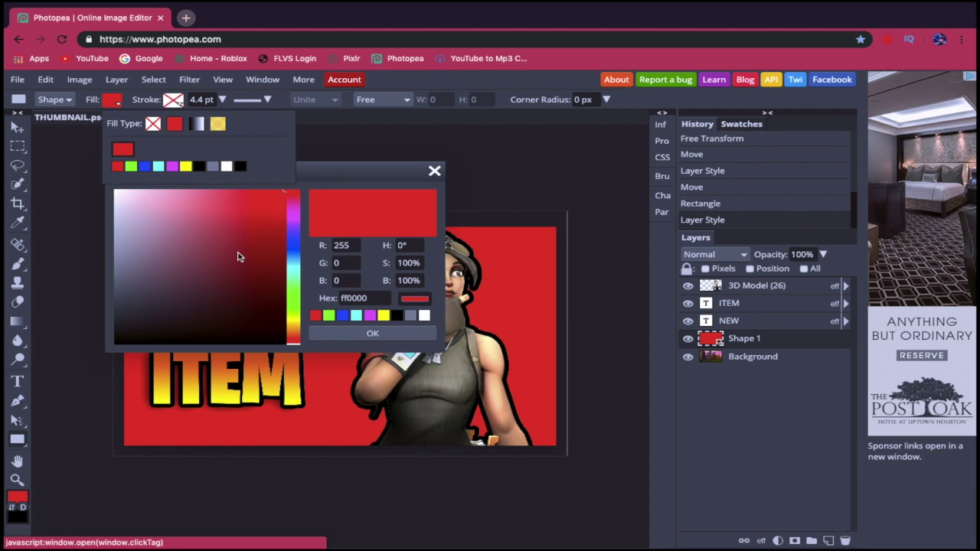
pyautogui.click(292, 245)
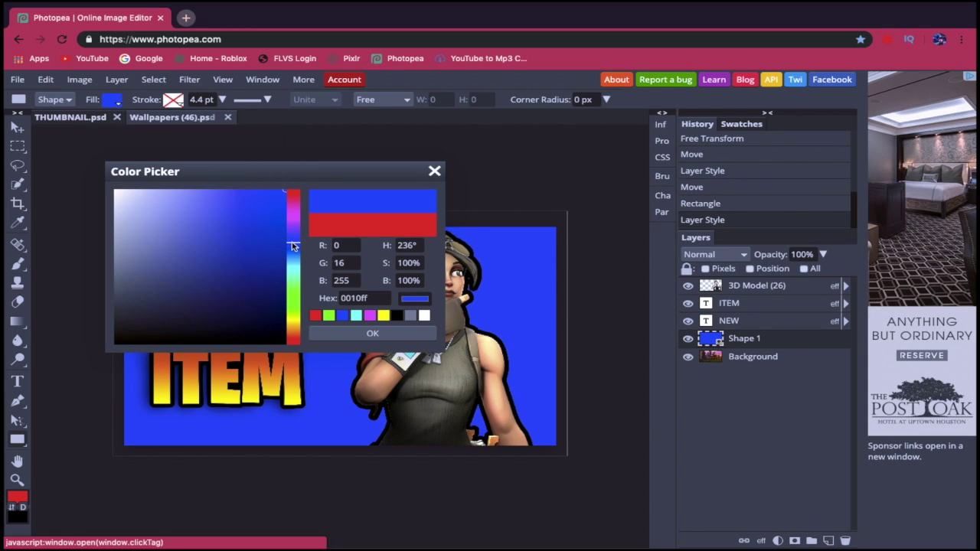
pyautogui.moveTo(293, 243); pyautogui.dragTo(292, 249)
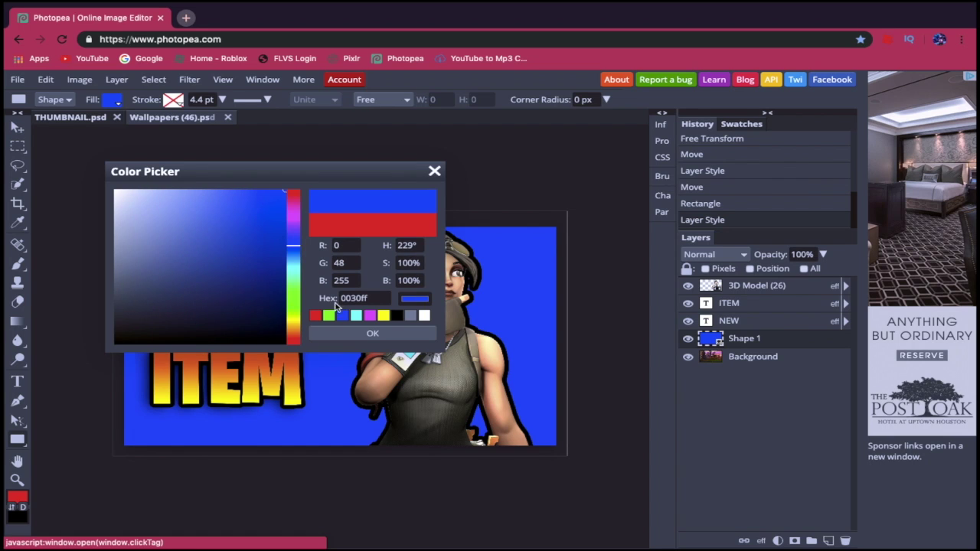
pyautogui.click(350, 333)
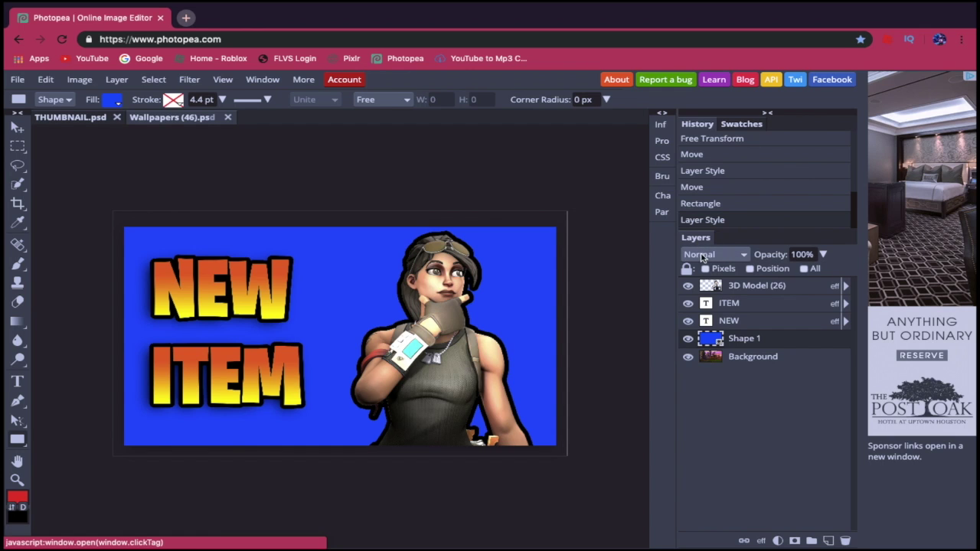
# - Set the blue rectangle layer's blend mode to Hard Light and its opacity to 26%
pyautogui.click(731, 258)
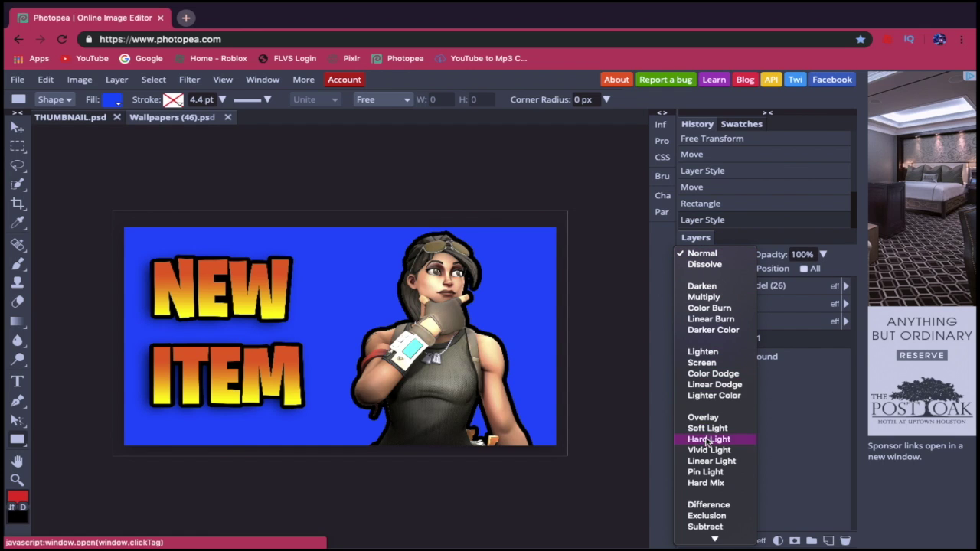
pyautogui.press('Escape')
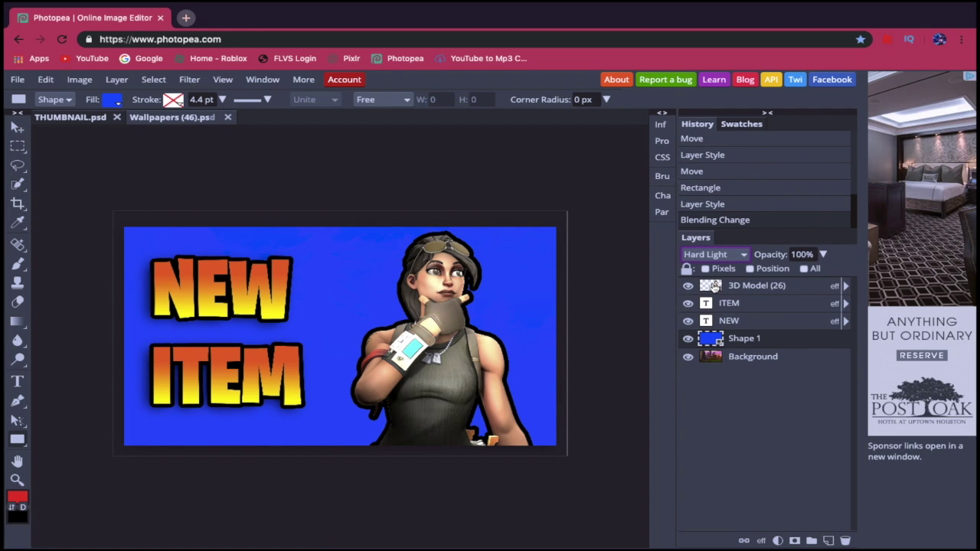
pyautogui.click(622, 314)
pyautogui.click(287, 170)
pyautogui.click(822, 254)
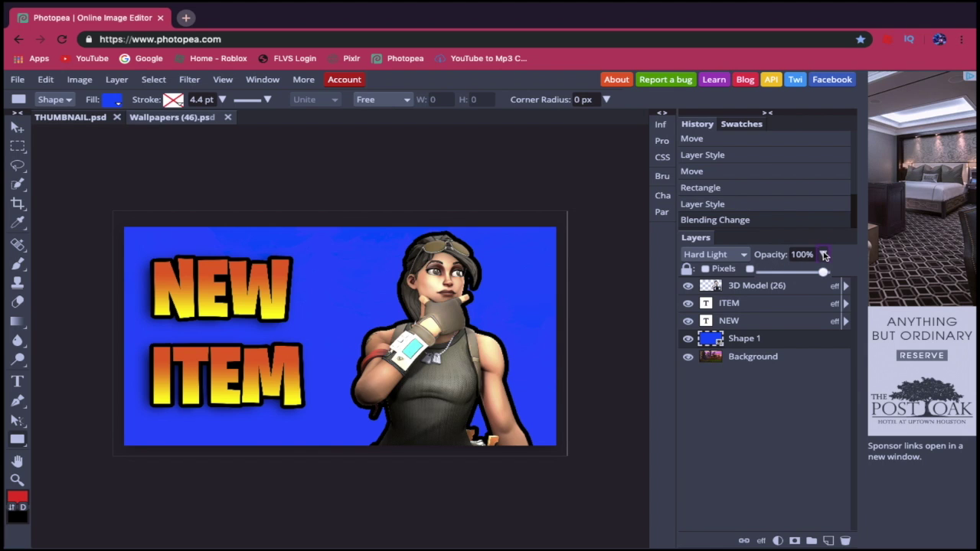
pyautogui.moveTo(824, 274); pyautogui.dragTo(779, 280)
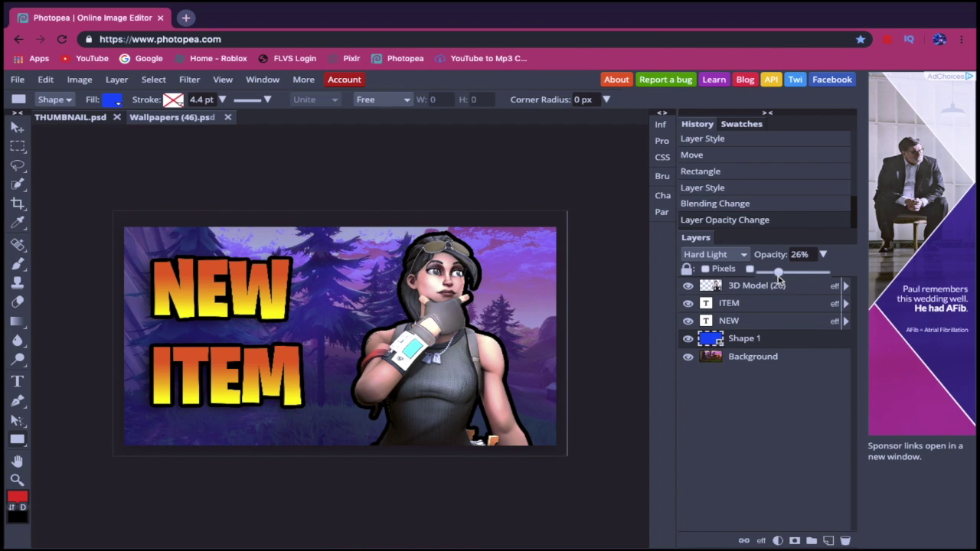
pyautogui.click(621, 252)
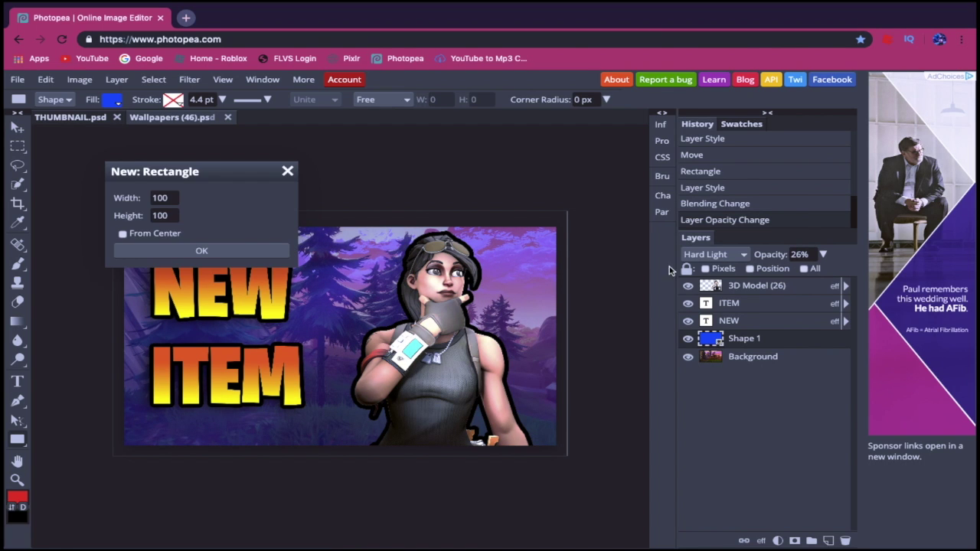
pyautogui.click(289, 170)
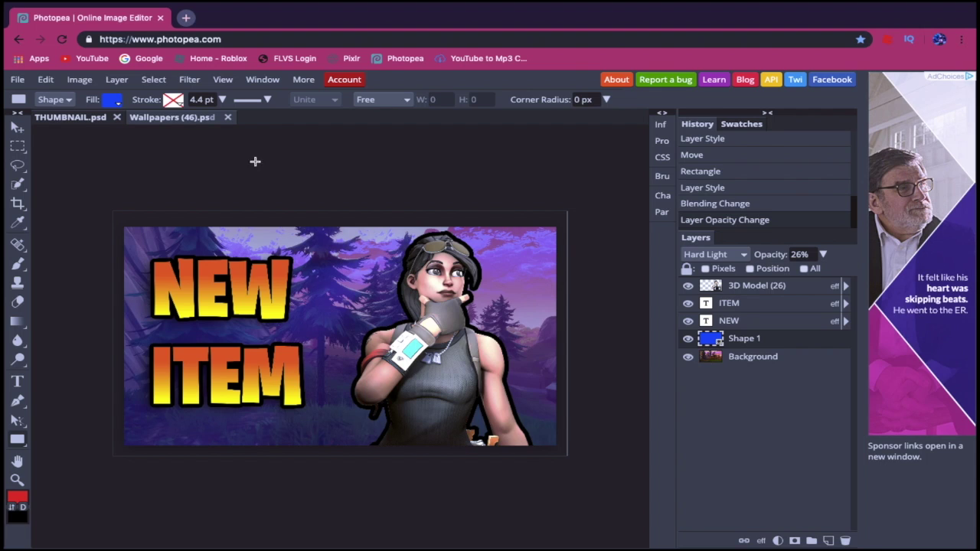
pyautogui.click(113, 101)
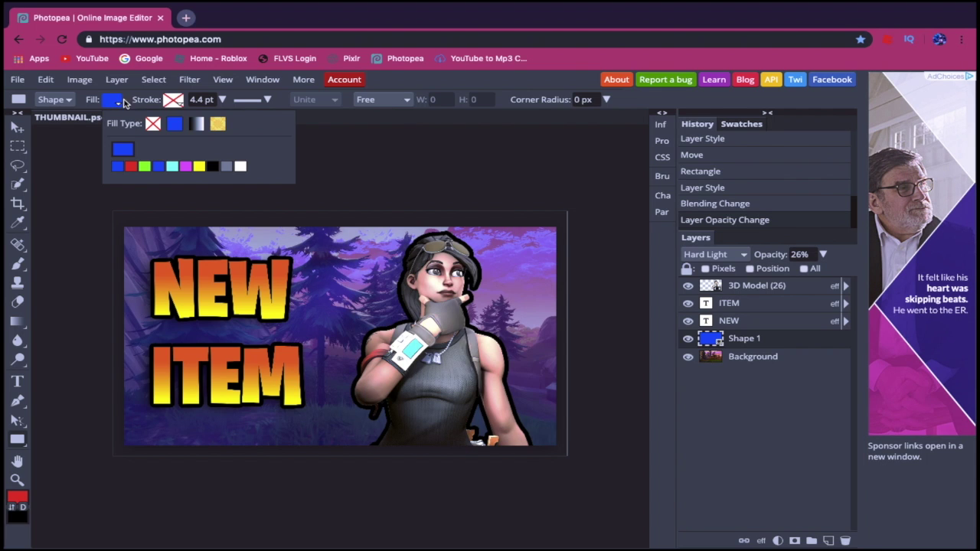
pyautogui.click(113, 101)
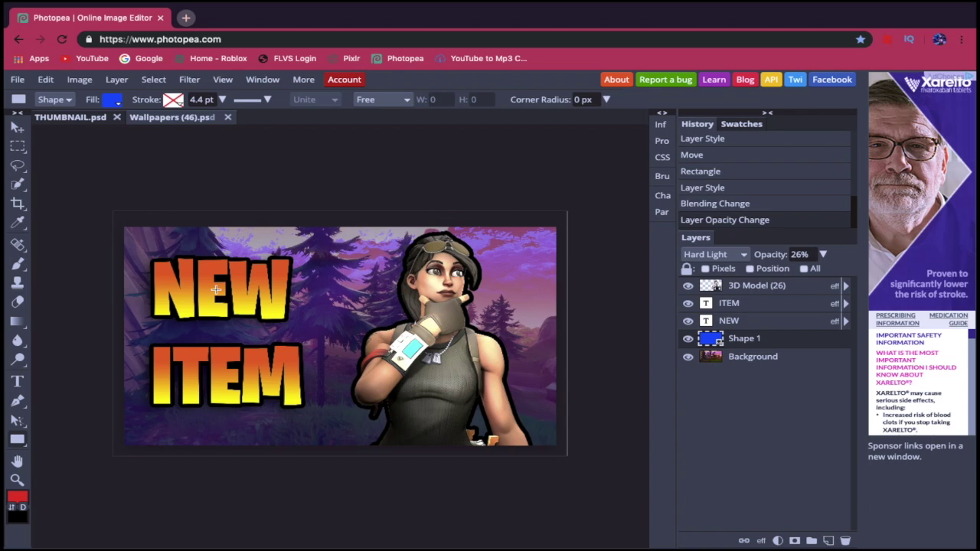
# - Zoom out on the canvas to examine how the thumbnail looks at a small size
pyautogui.click(17, 479)
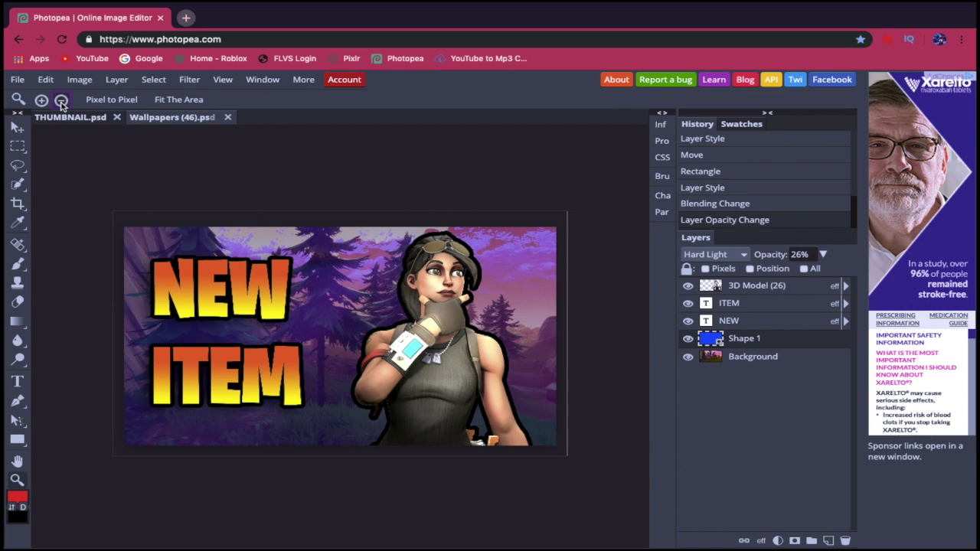
pyautogui.keyDown('alt'); pyautogui.click(110, 170); pyautogui.keyUp('alt')
pyautogui.keyDown('alt'); pyautogui.click(109, 173); pyautogui.keyUp('alt')
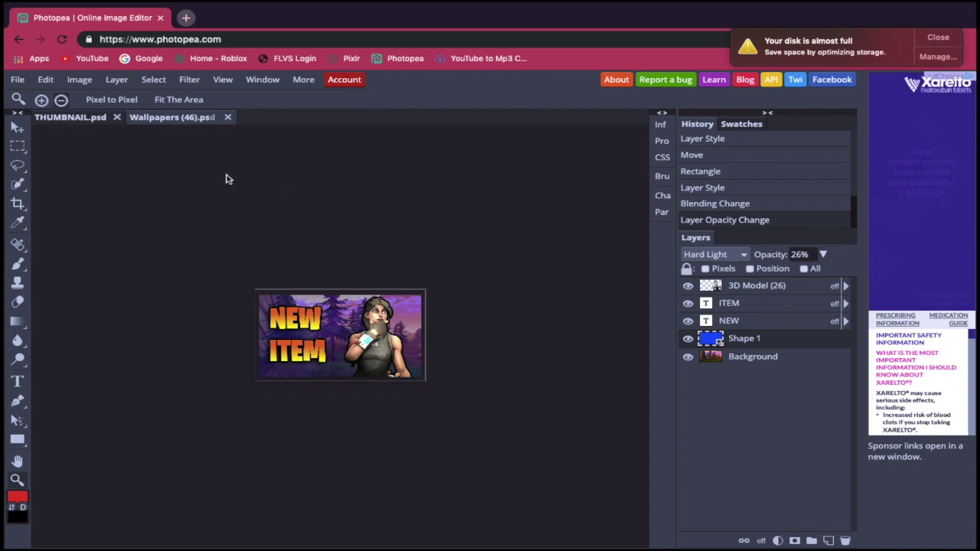
pyautogui.click(137, 187)
pyautogui.click(137, 187)
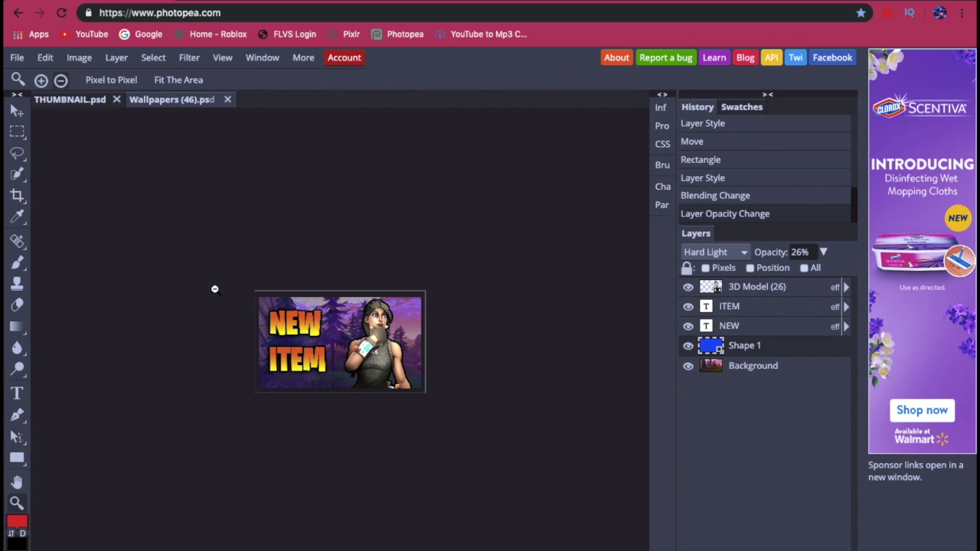
# - Export the thumbnail as a JPG at 100% quality and open the downloaded image for viewing
pyautogui.click(18, 63)
pyautogui.moveTo(67, 262)
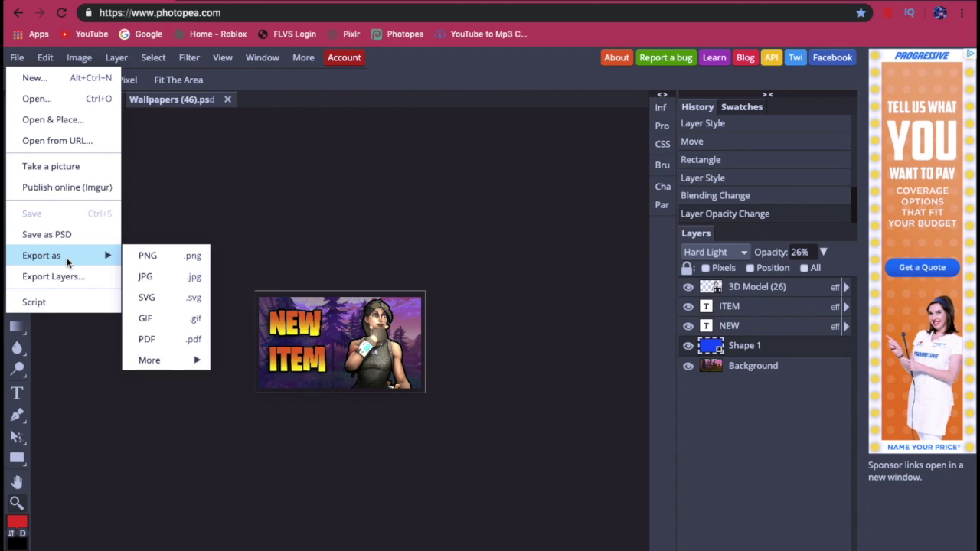
pyautogui.click(161, 276)
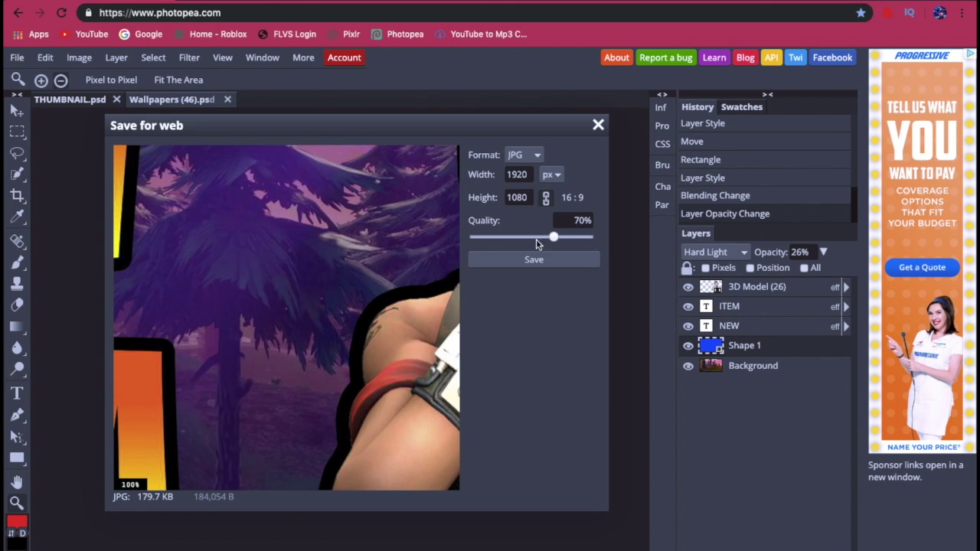
pyautogui.moveTo(556, 238); pyautogui.dragTo(531, 237)
pyautogui.click(592, 237)
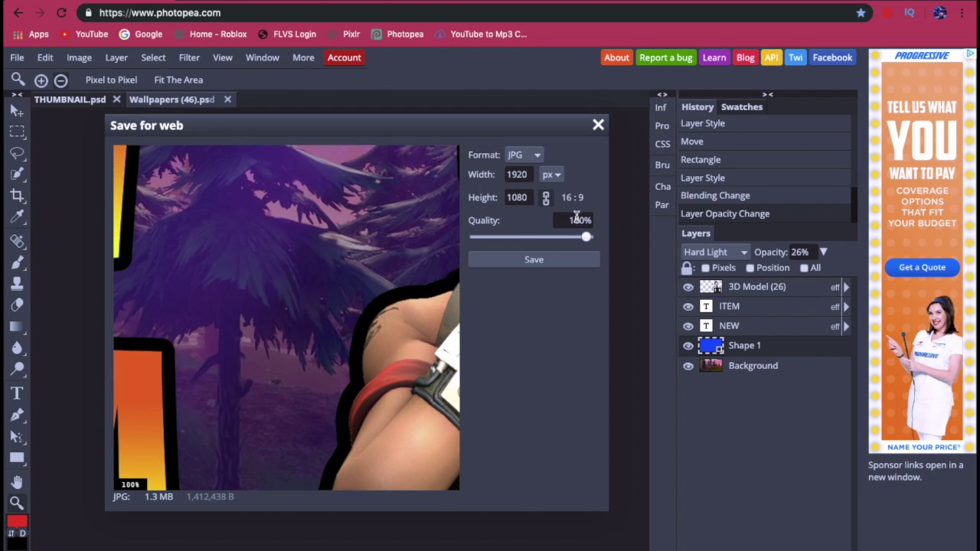
pyautogui.click(565, 257)
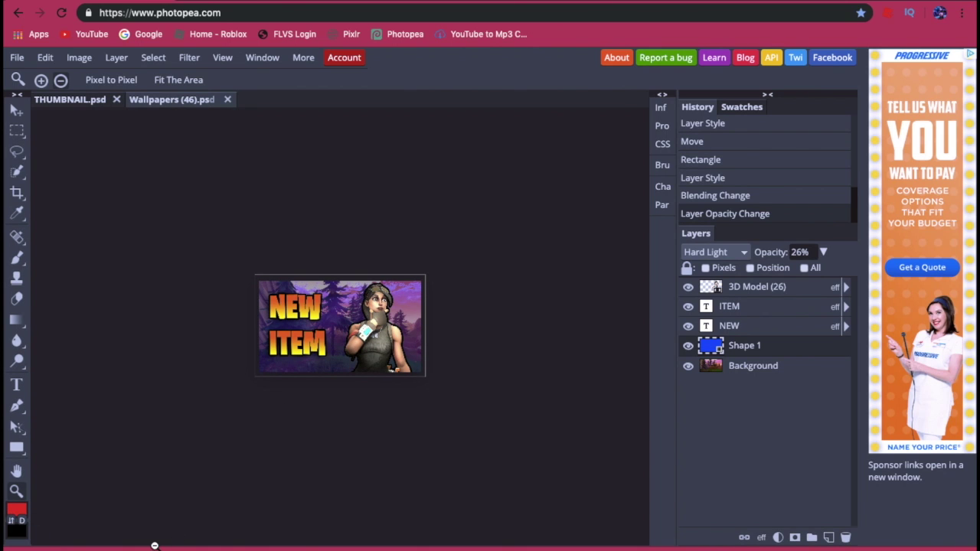
pyautogui.rightClick(155, 546)
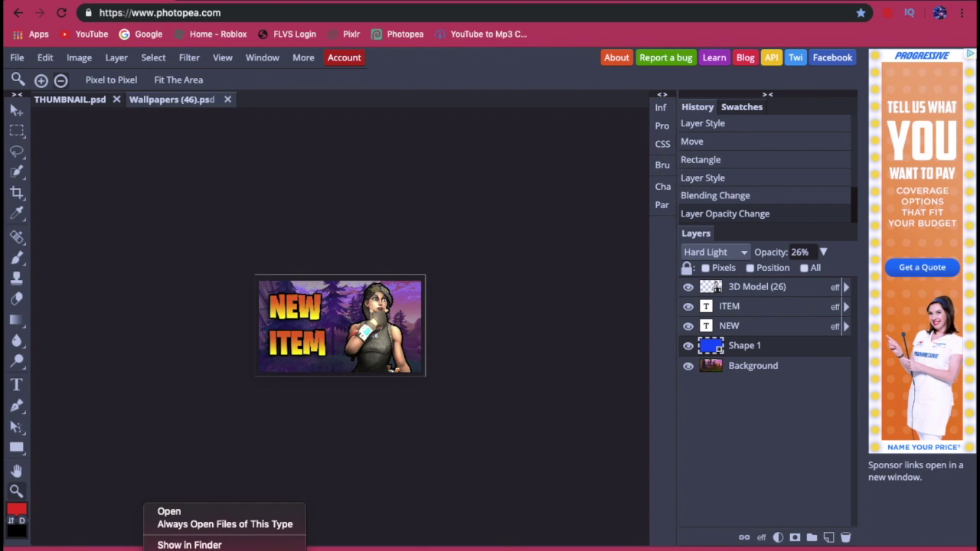
pyautogui.click(160, 511)
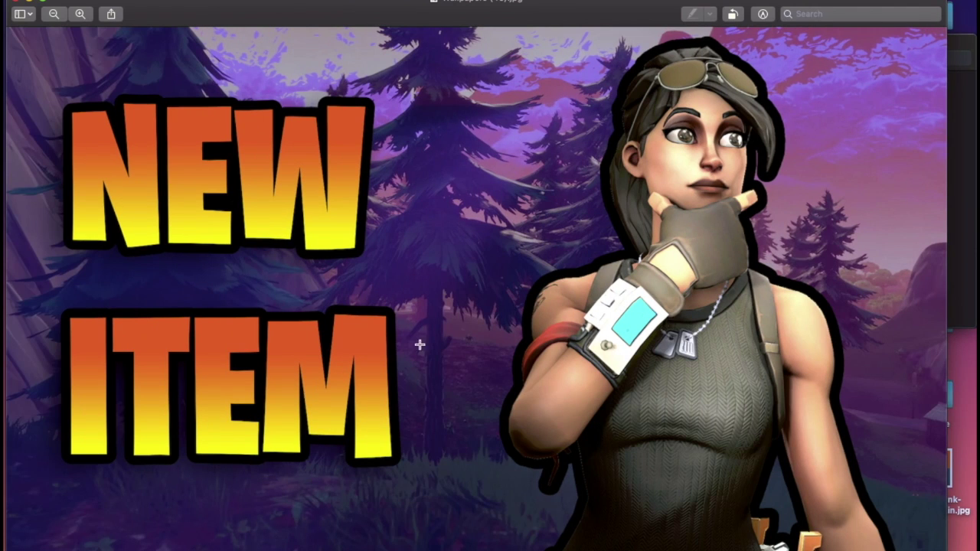